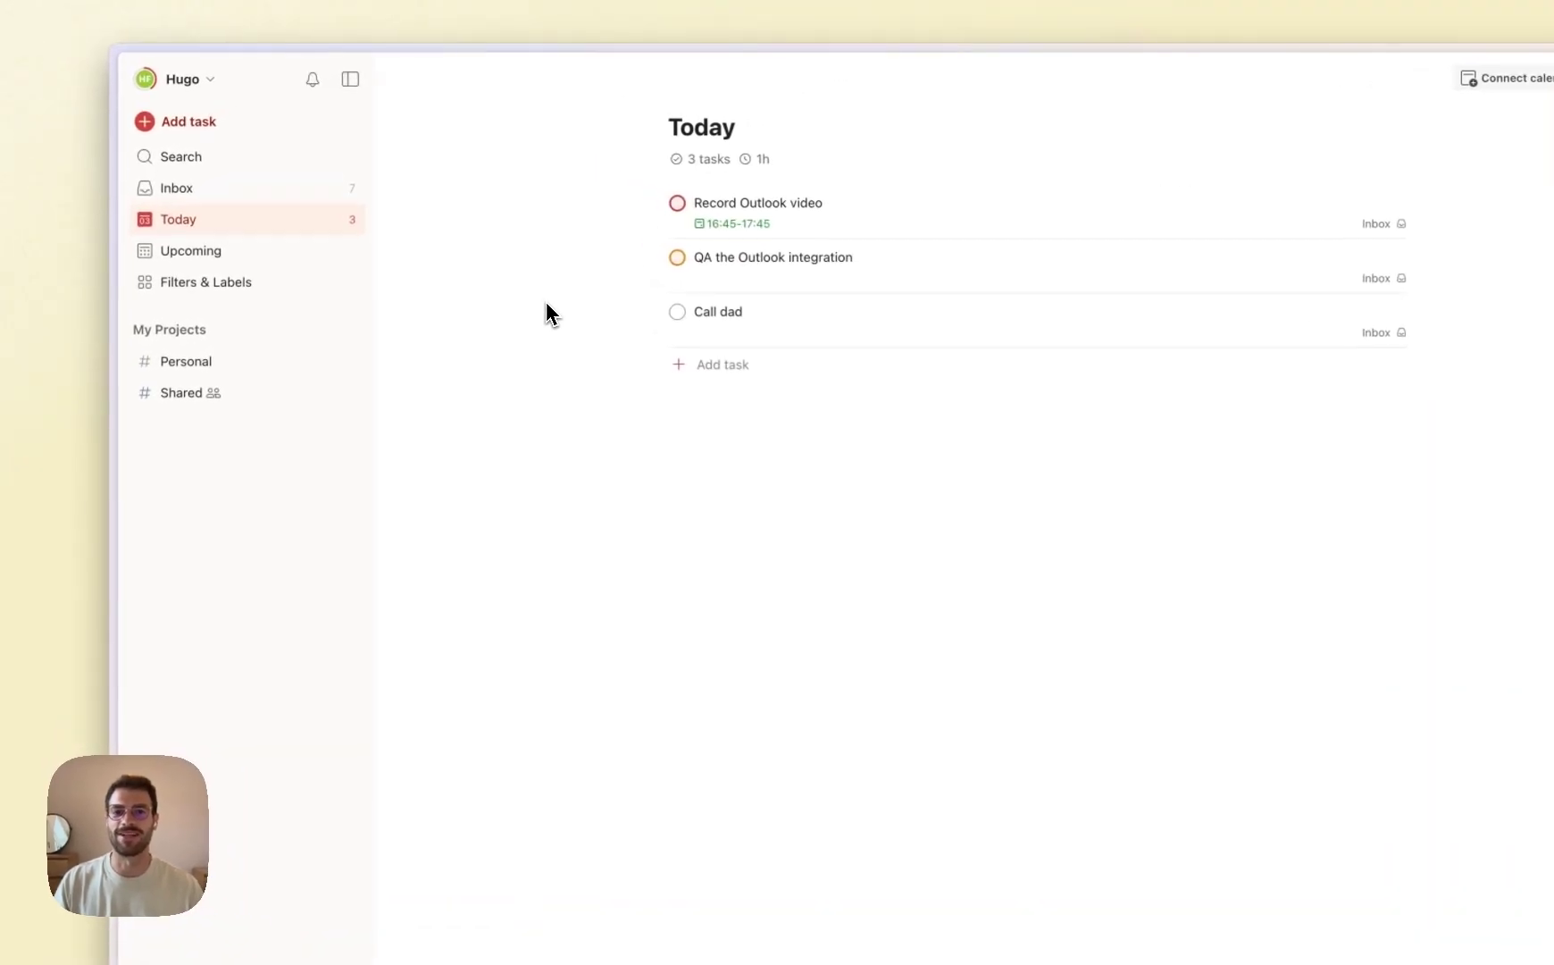
Go to Todoist Settings > Calendars and start connecting the Outlook calendar
{"action": "left_click", "coordinate": [202, 82]}
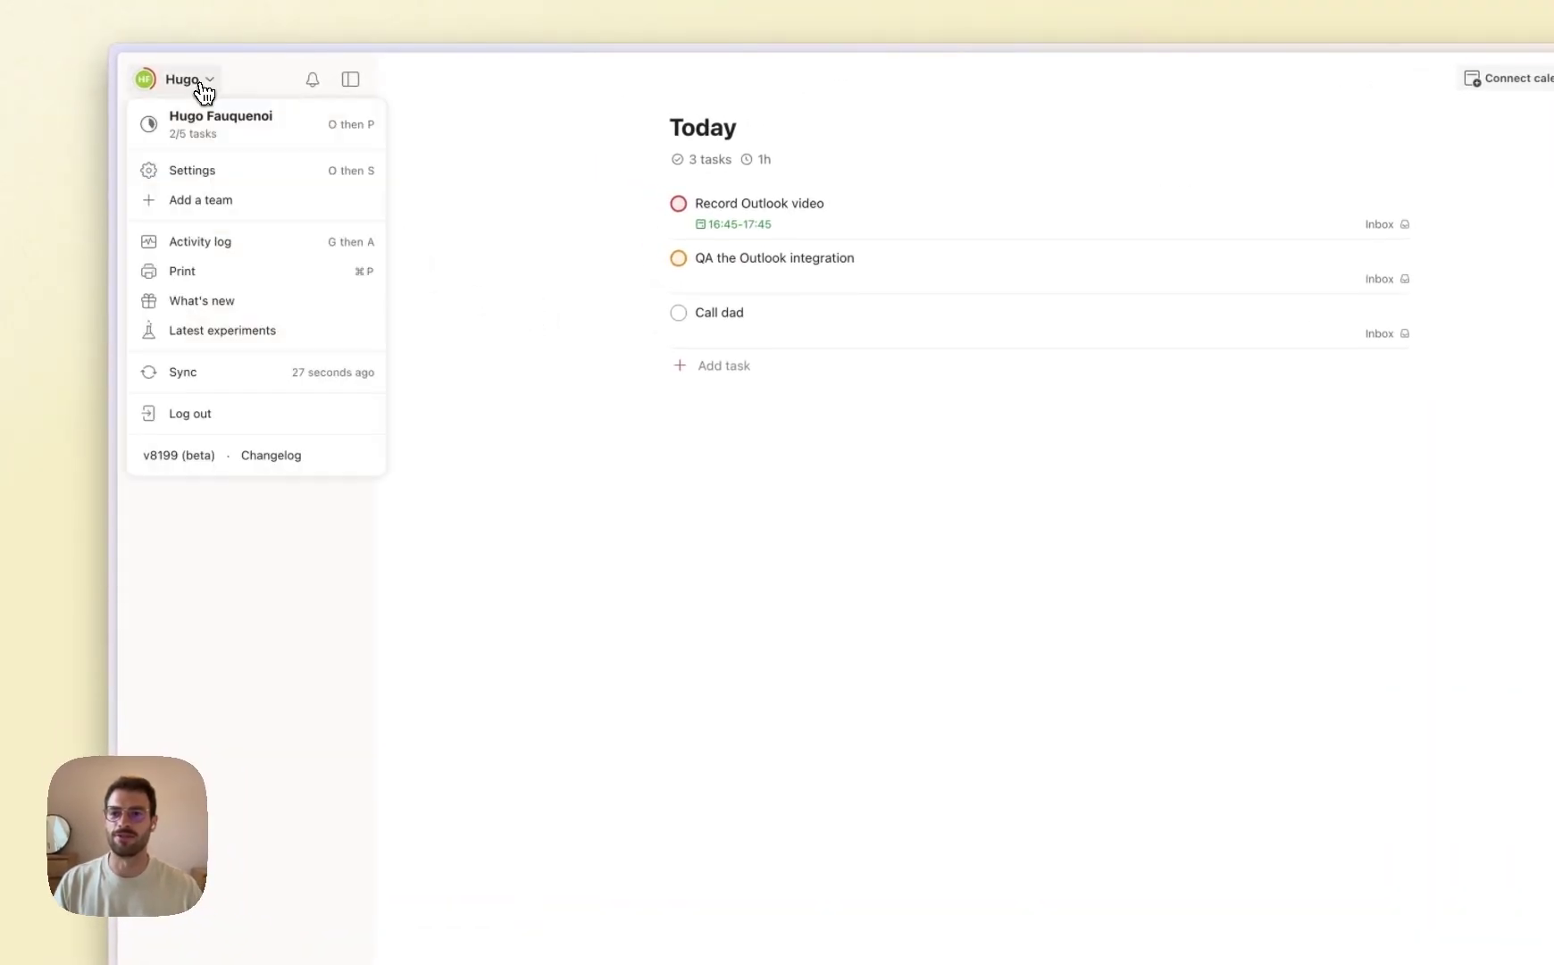
{"action": "left_click", "coordinate": [212, 172]}
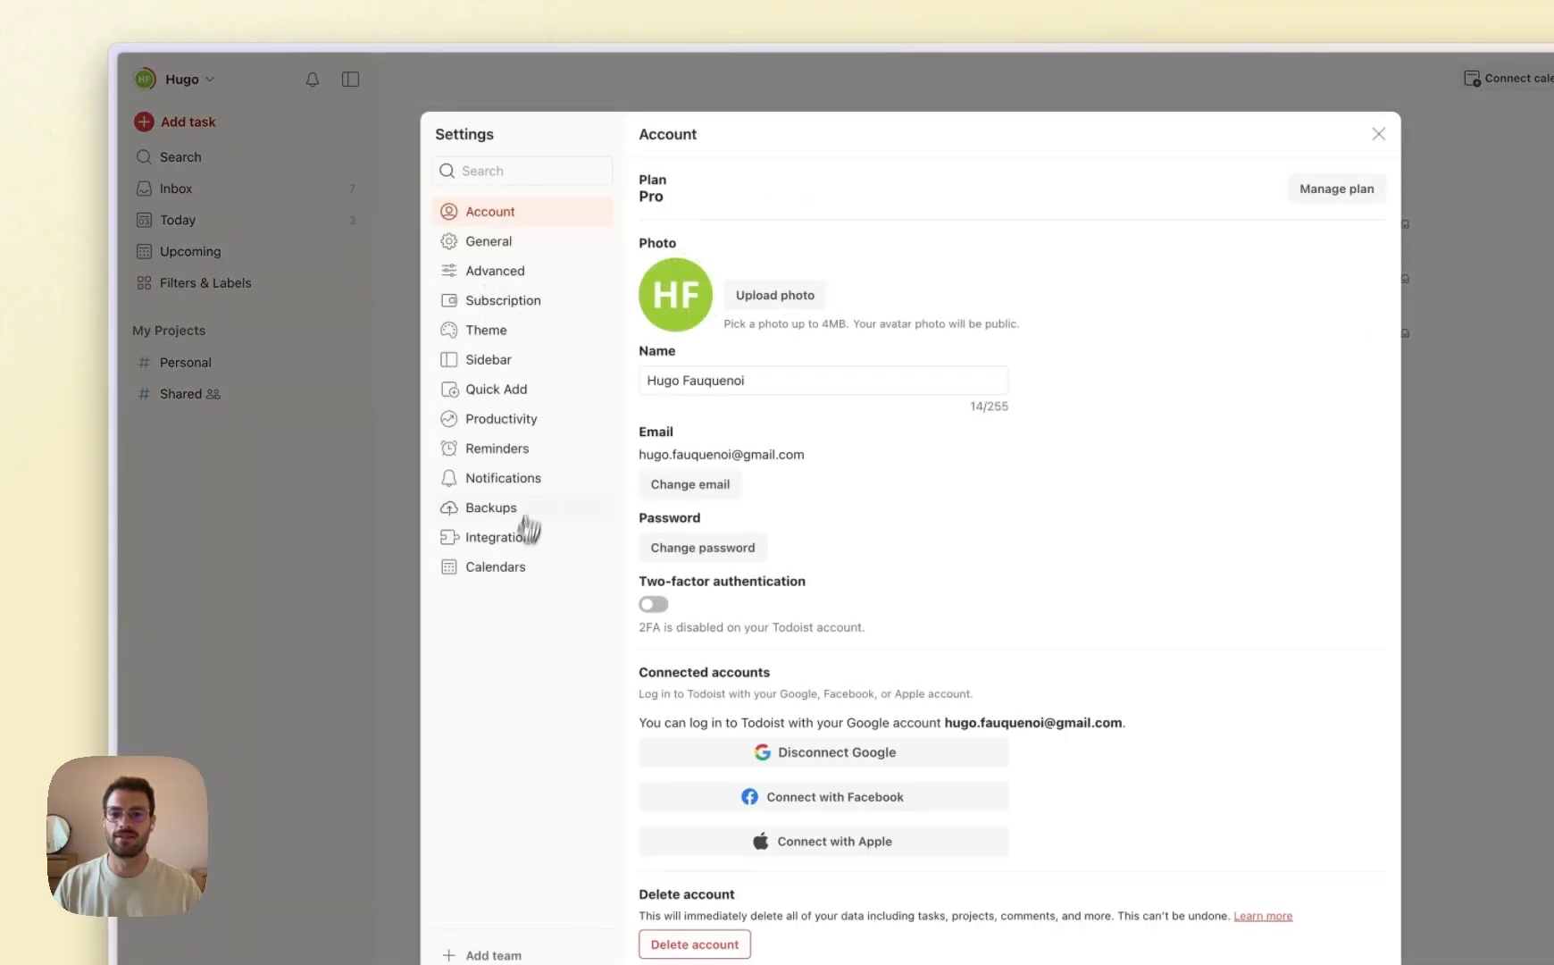
{"action": "left_click", "coordinate": [514, 568]}
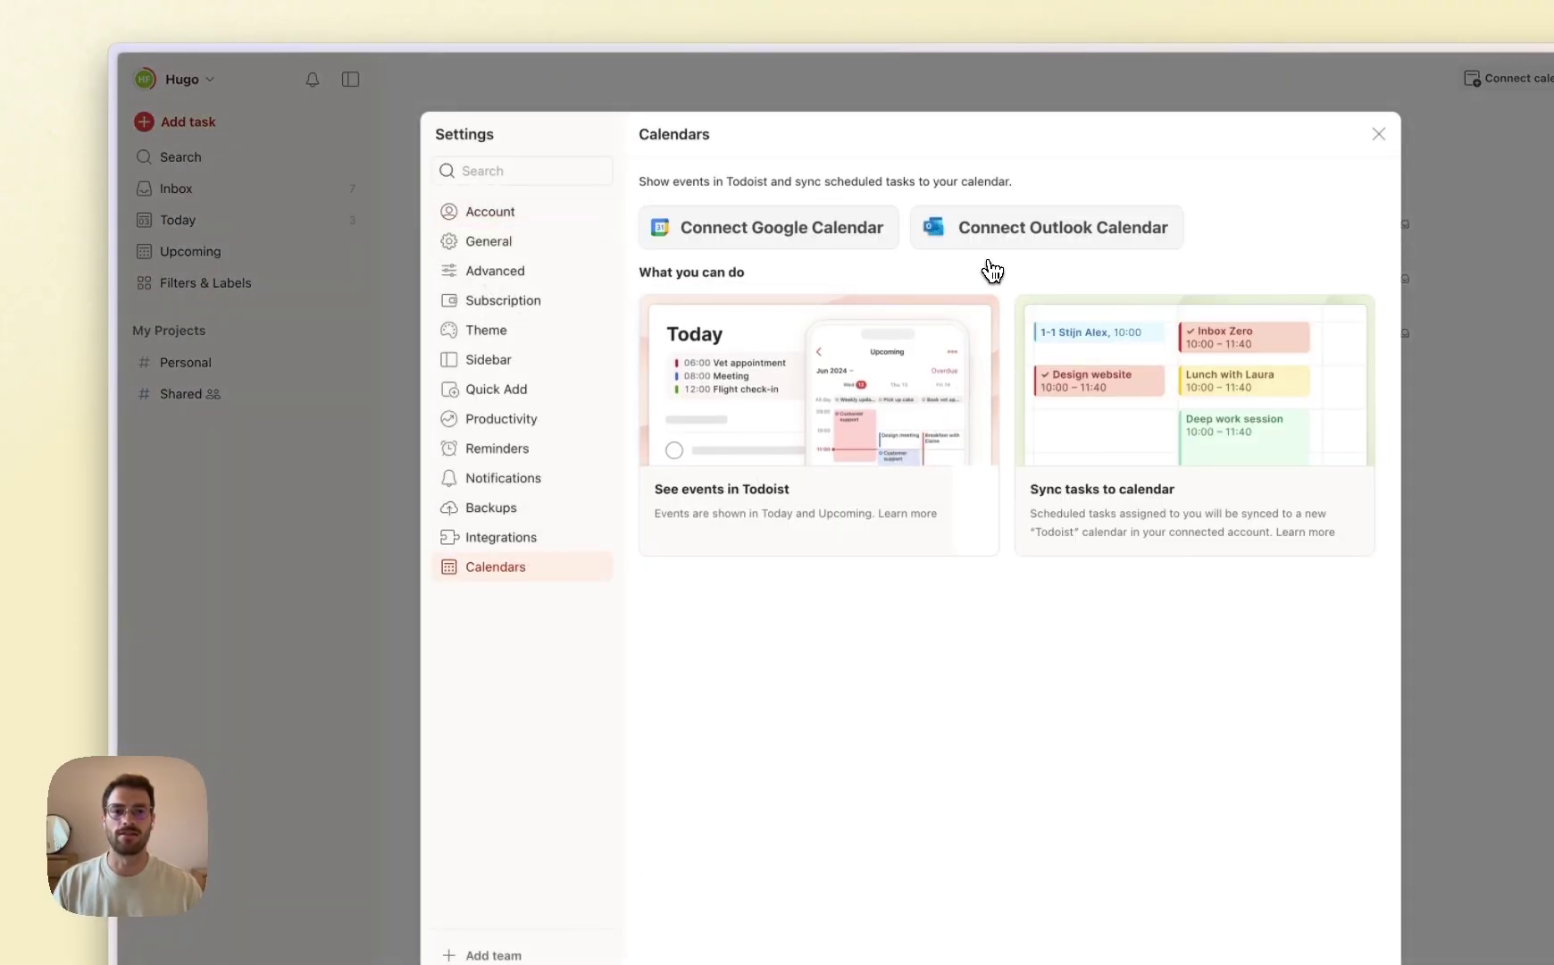
{"action": "left_click", "coordinate": [1075, 243]}
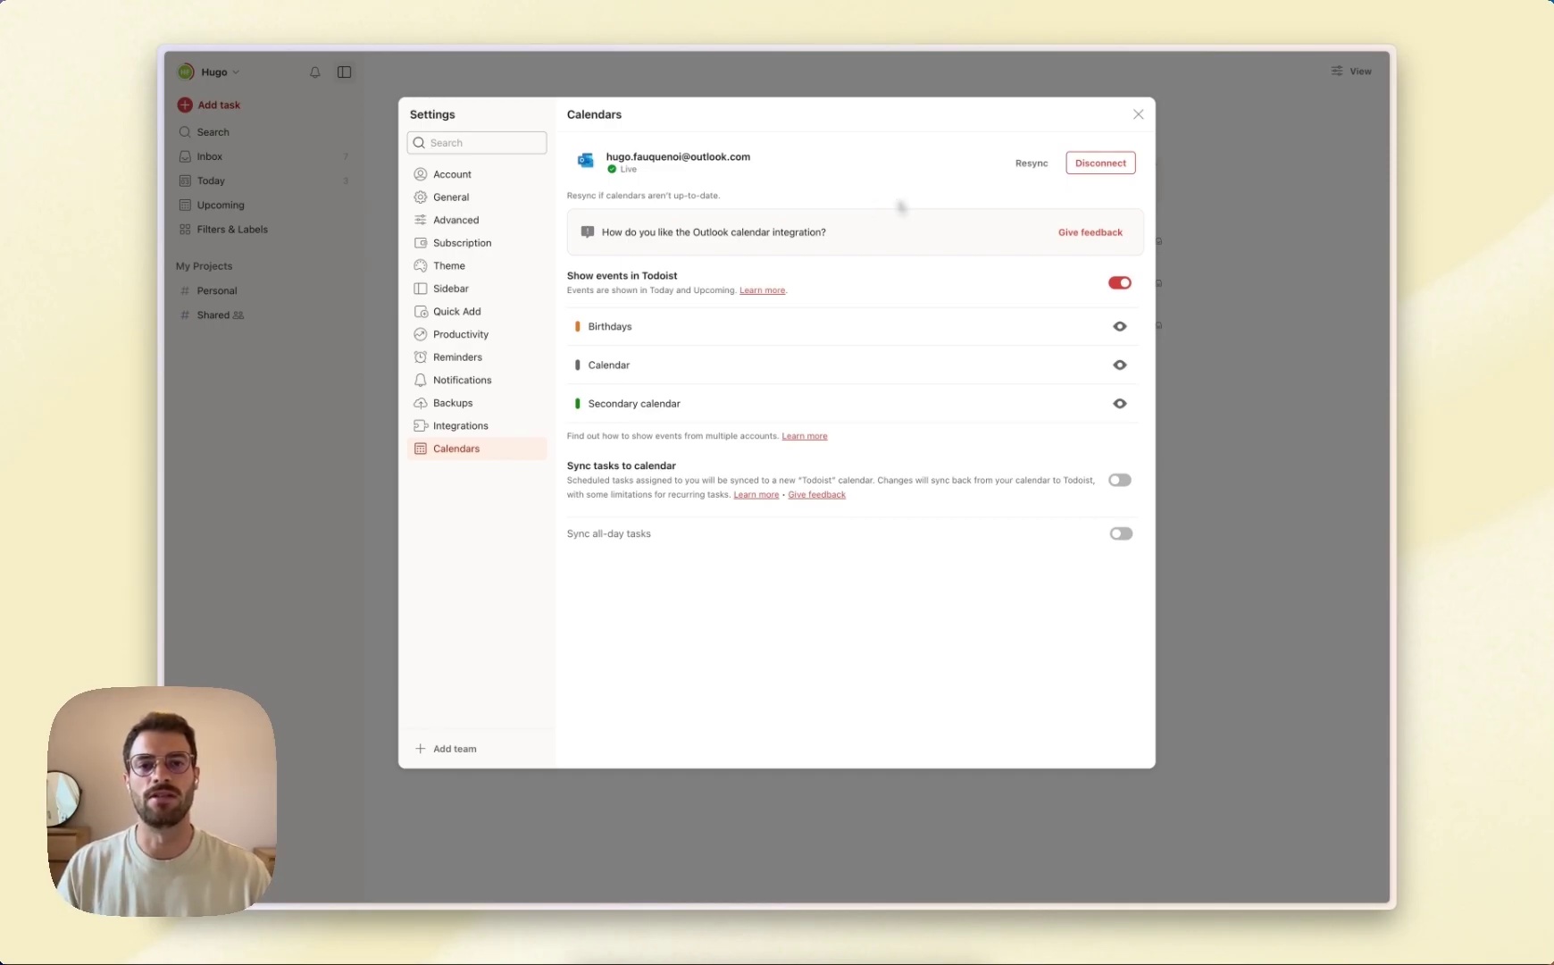
Close Settings and switch to the Upcoming week to see Outlook events among tasks
{"action": "left_click", "coordinate": [1138, 114]}
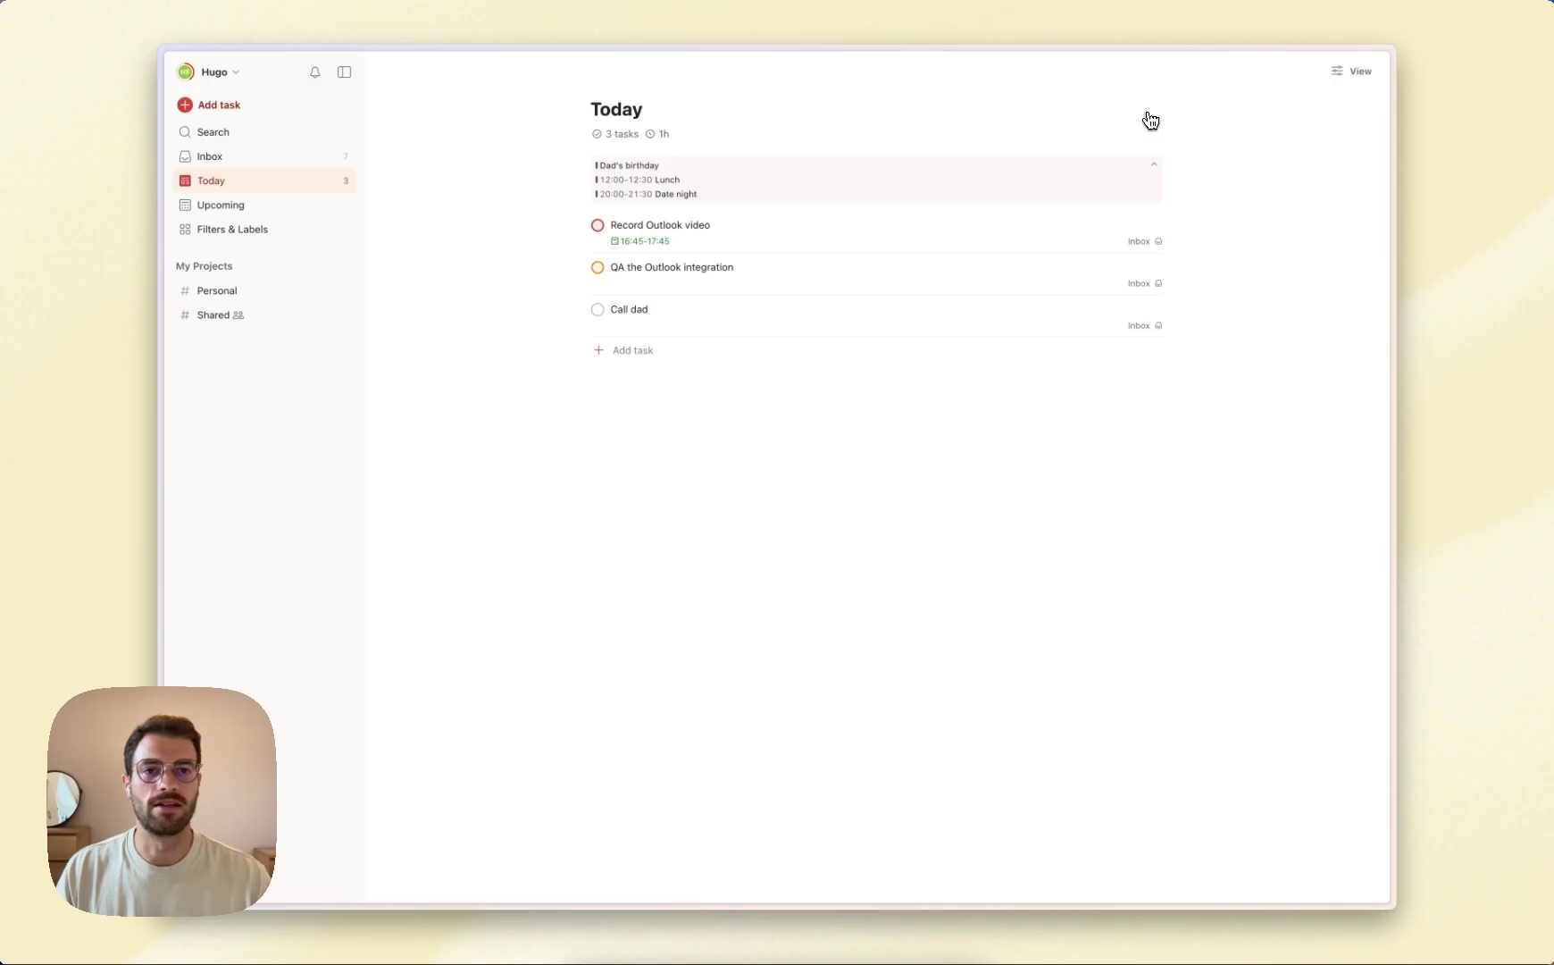
{"action": "left_click", "coordinate": [260, 206]}
{"action": "left_click", "coordinate": [259, 182]}
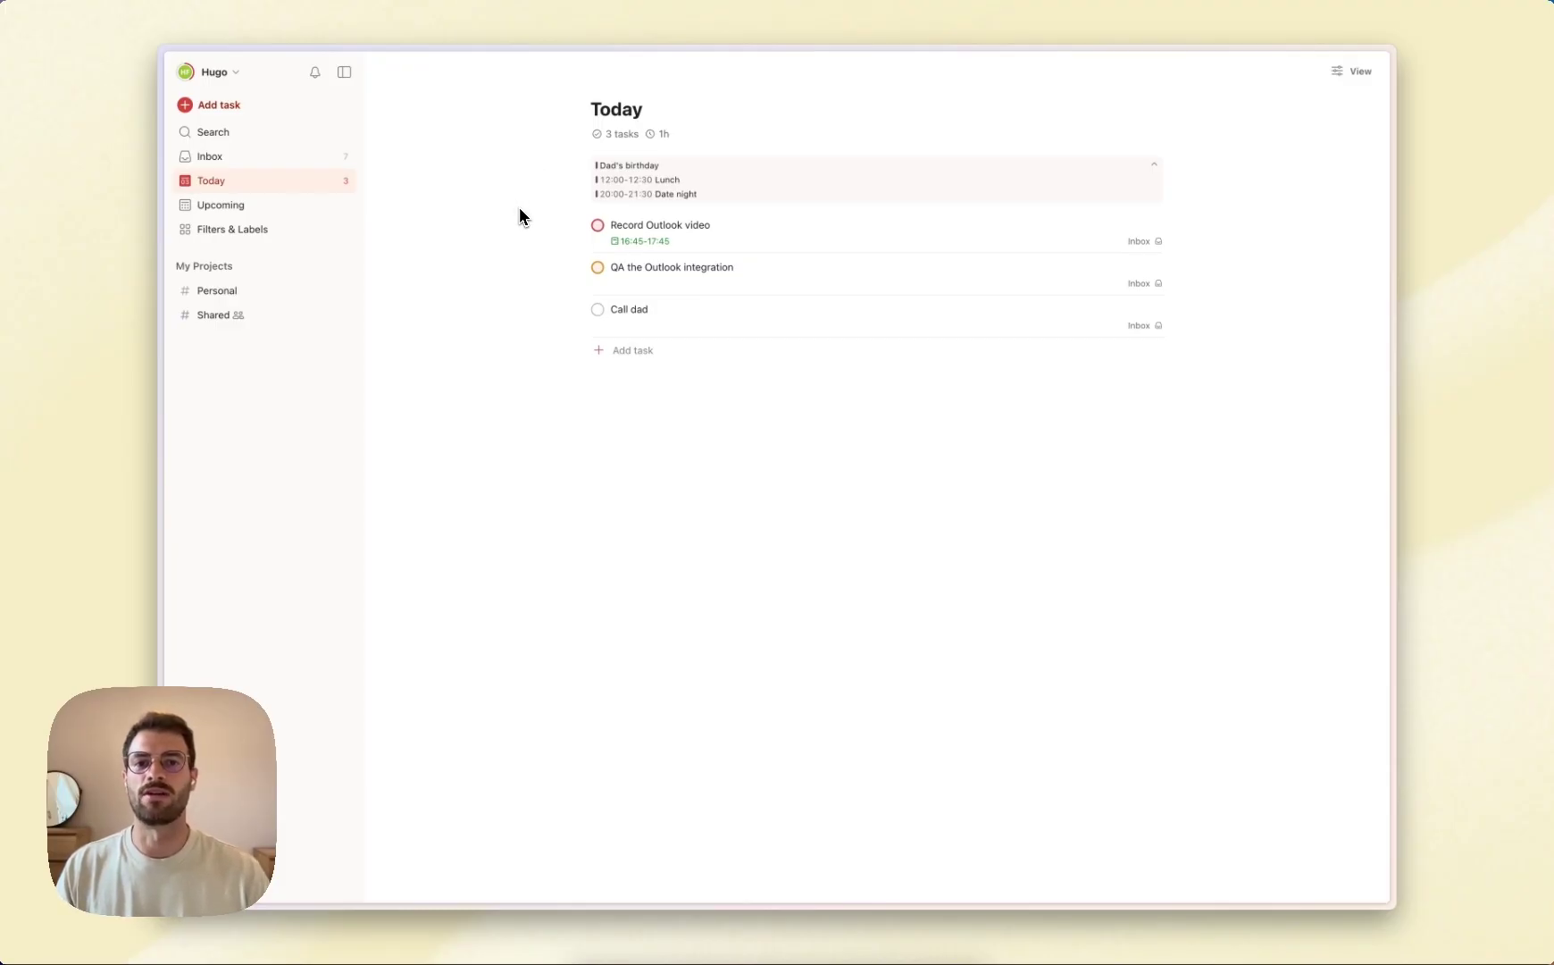
{"action": "left_click", "coordinate": [255, 211]}
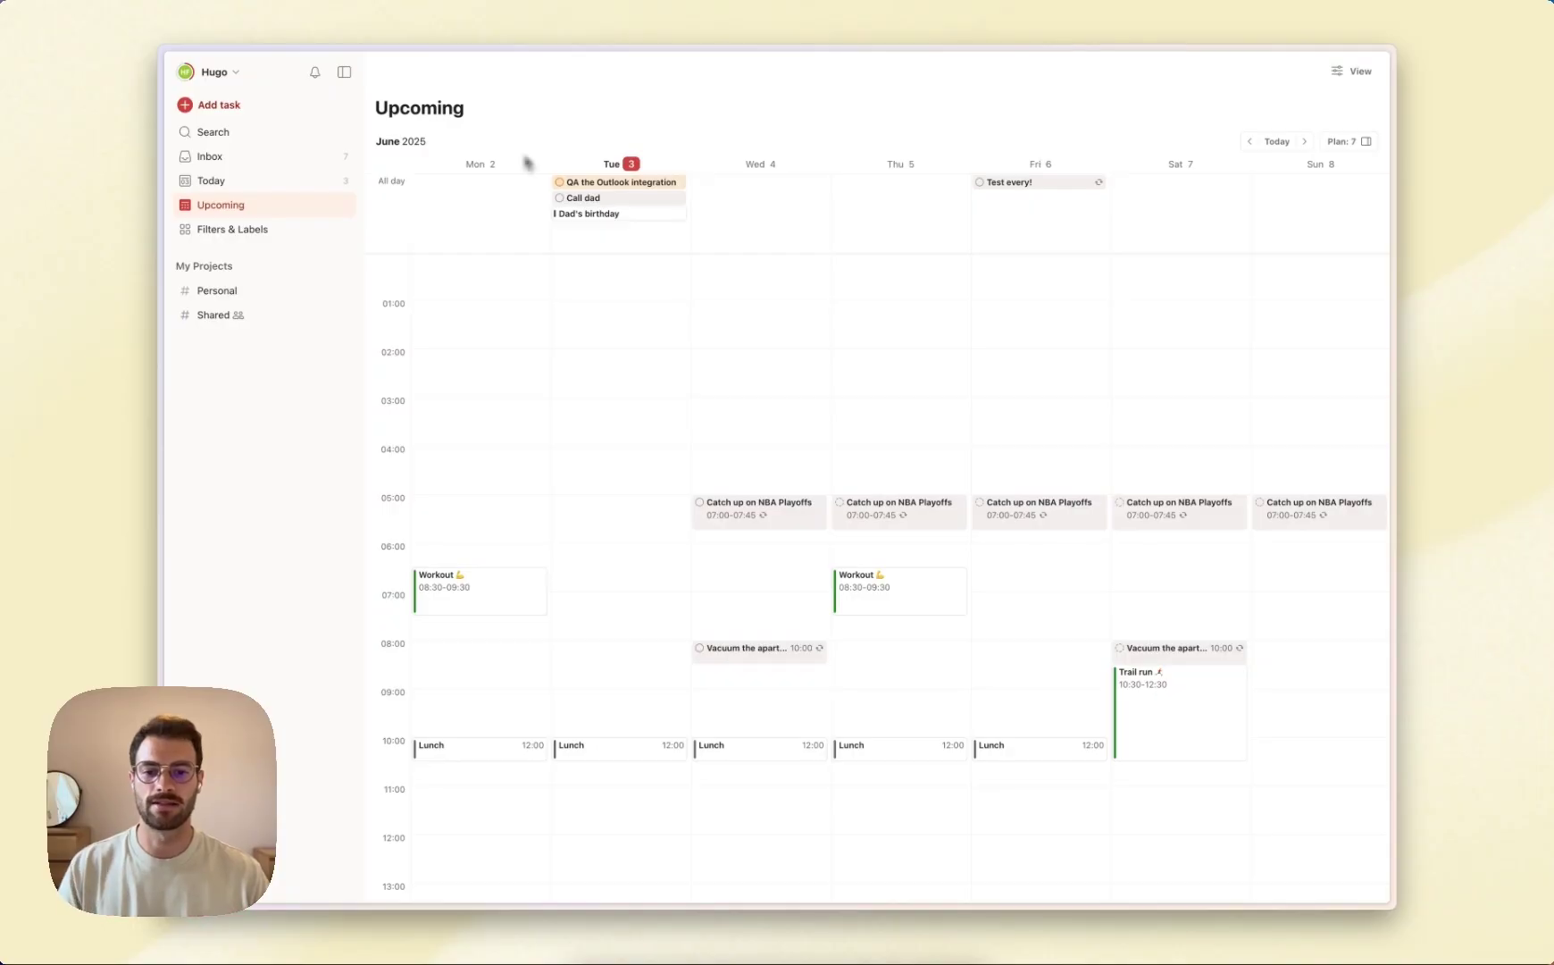
Scroll the week to the afternoon and reopen Settings > Calendars with the O S shortcut
{"action": "scroll", "coordinate": [607, 444], "scroll_direction": "down", "scroll_amount": 5}
{"action": "scroll", "coordinate": [608, 447], "scroll_direction": "down", "scroll_amount": 1}
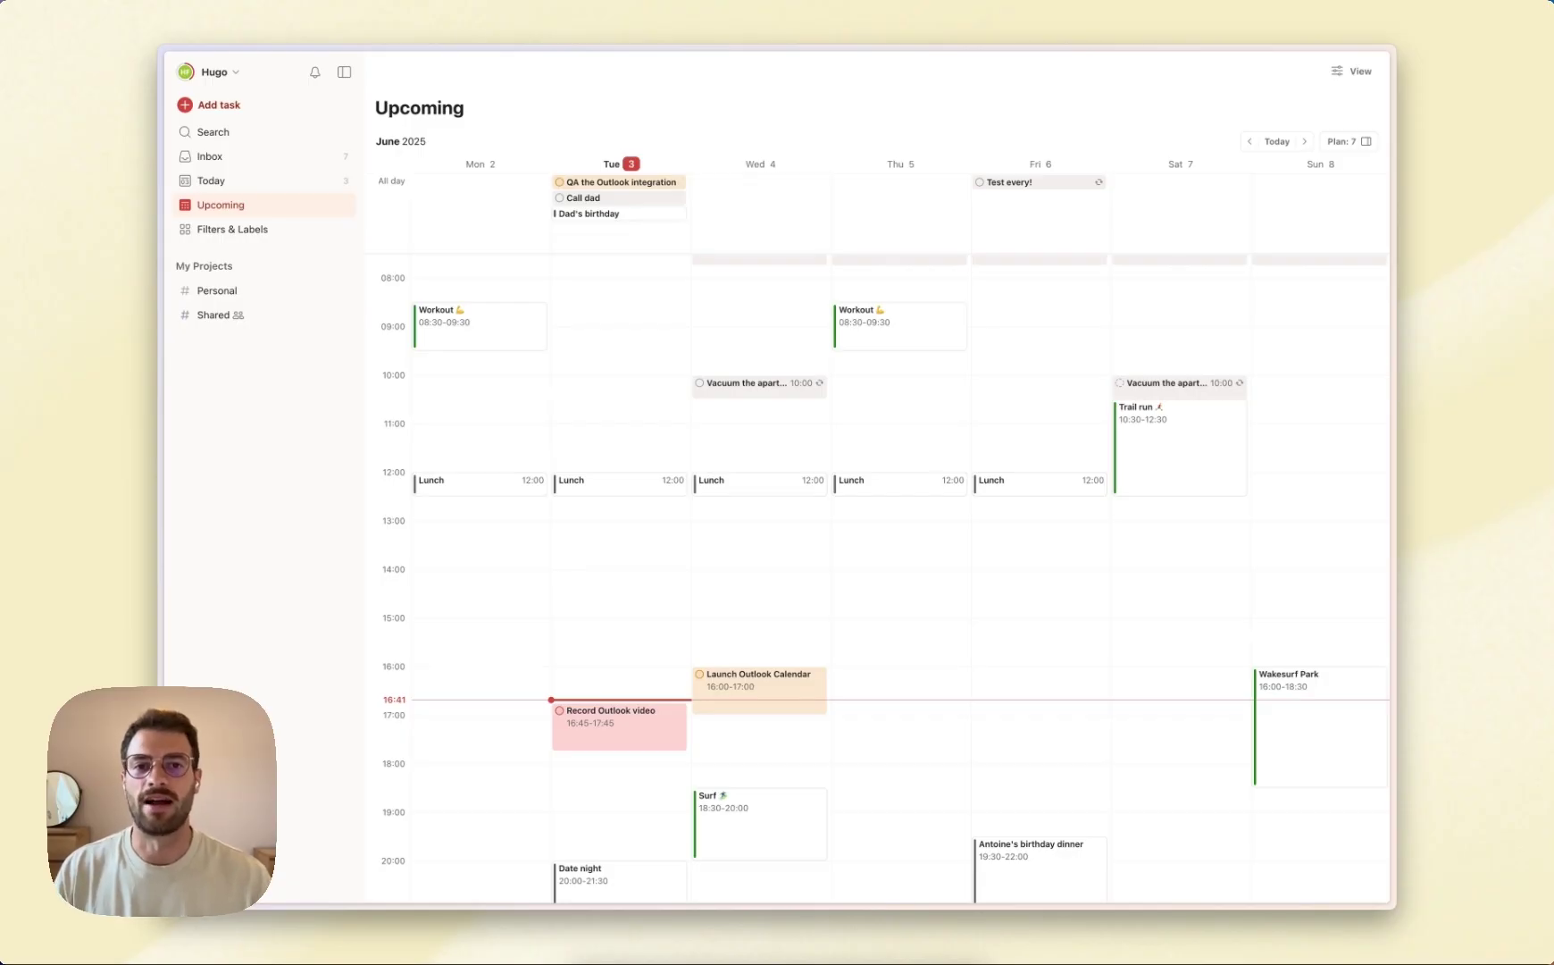
{"action": "key", "text": "o"}
{"action": "key", "text": "s"}
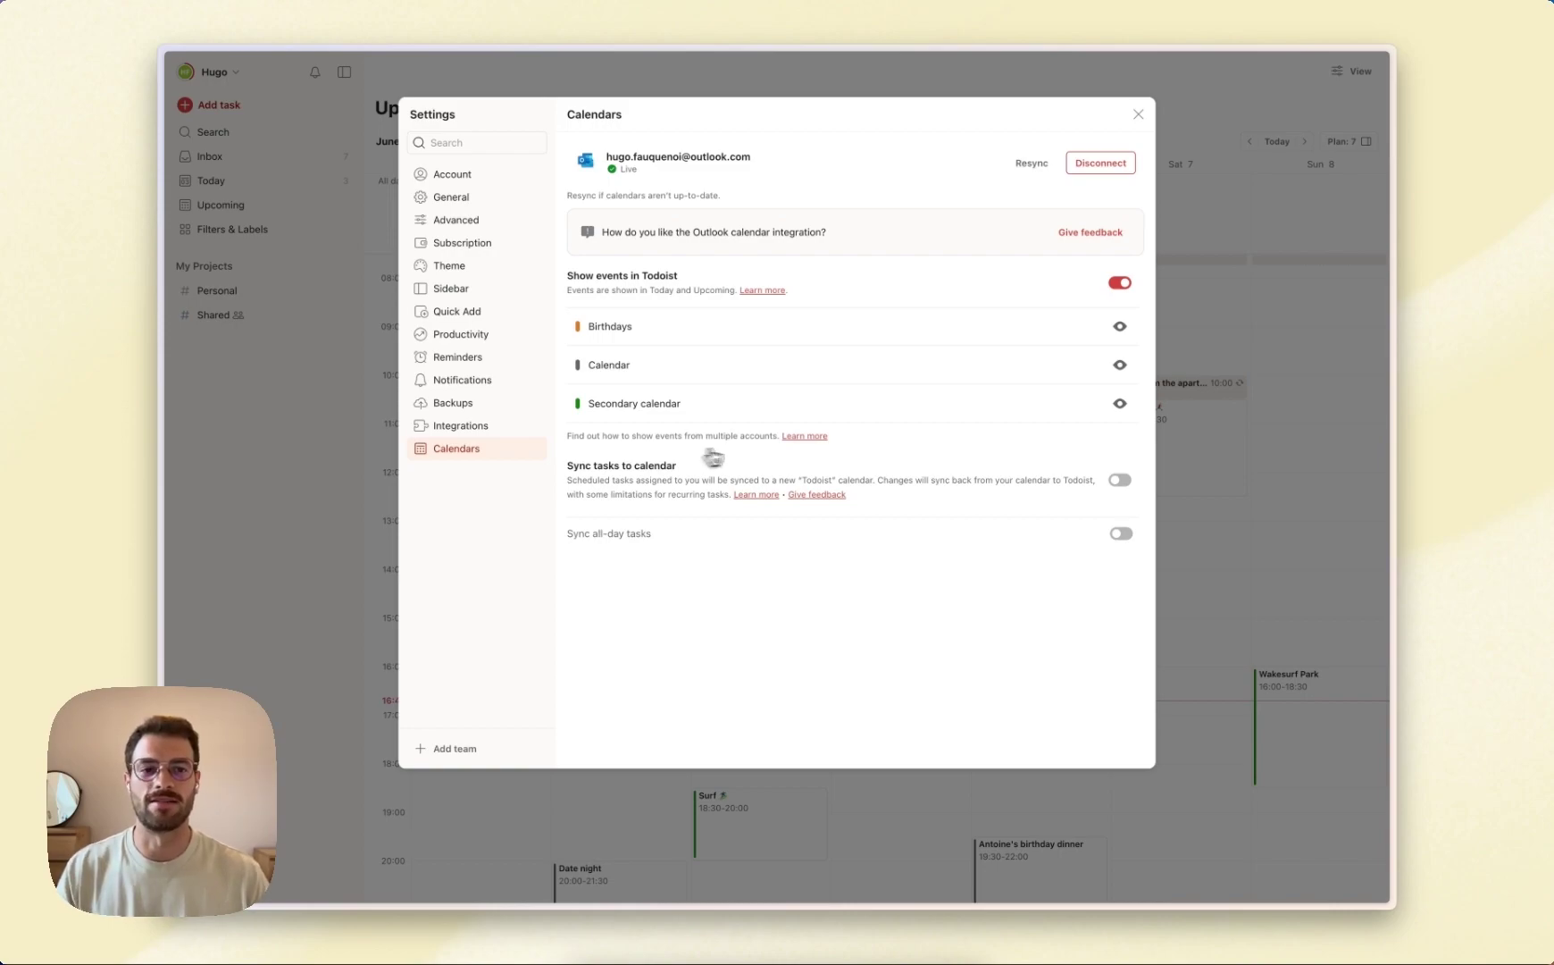
Turn on Sync tasks to calendar and Sync all-day tasks, then close Settings
{"action": "left_click", "coordinate": [1120, 481]}
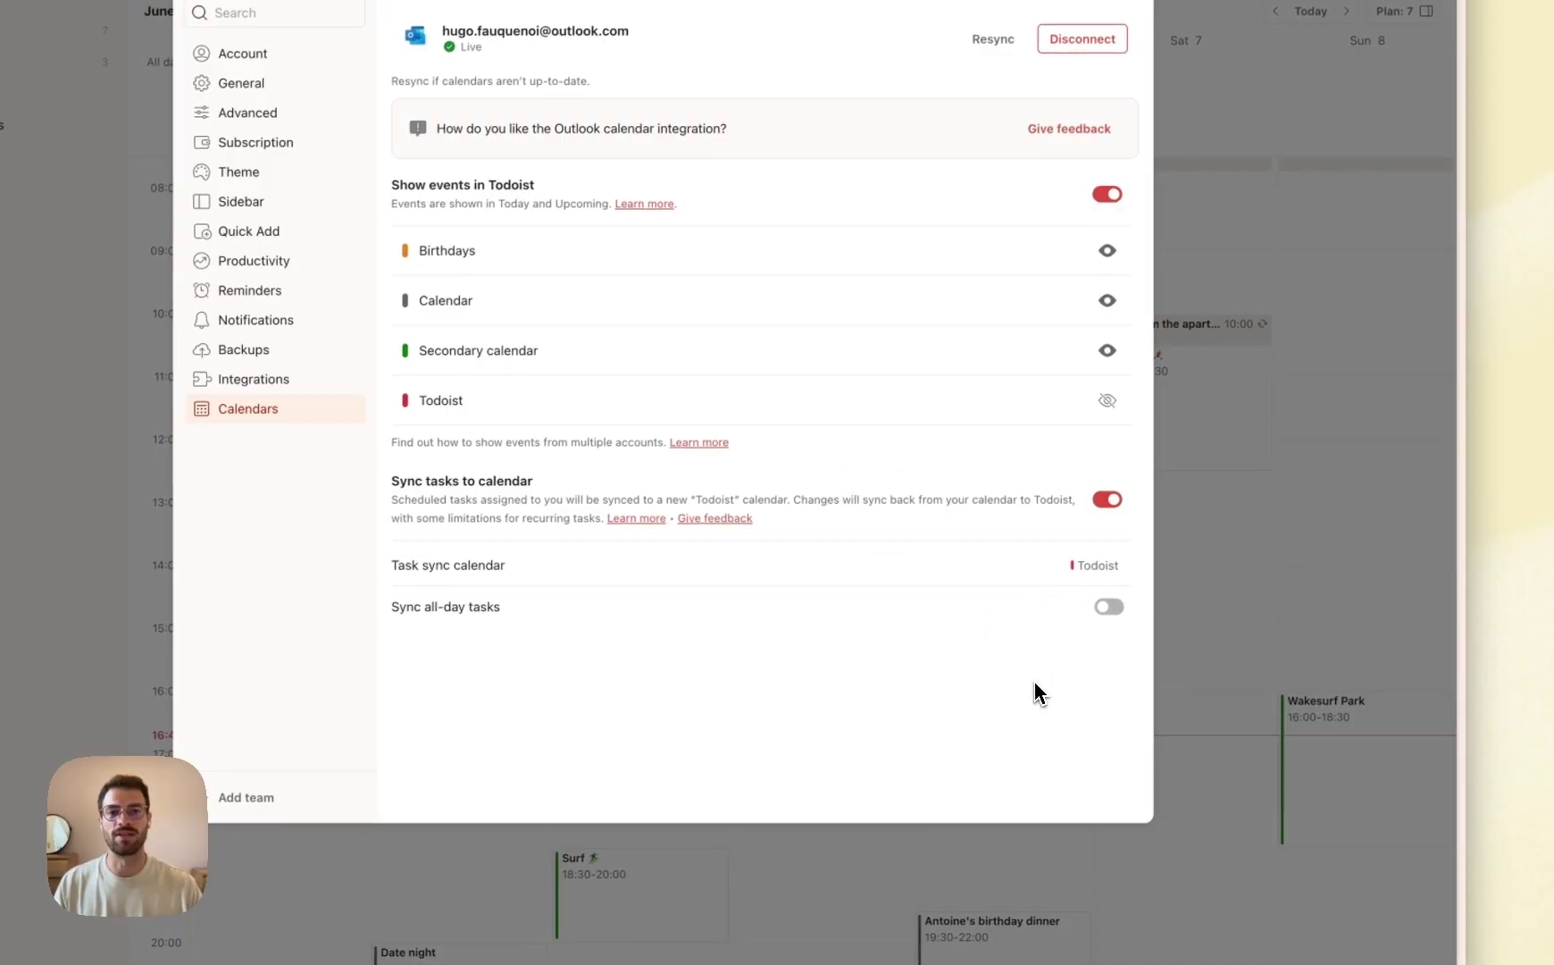
{"action": "left_click", "coordinate": [1112, 609]}
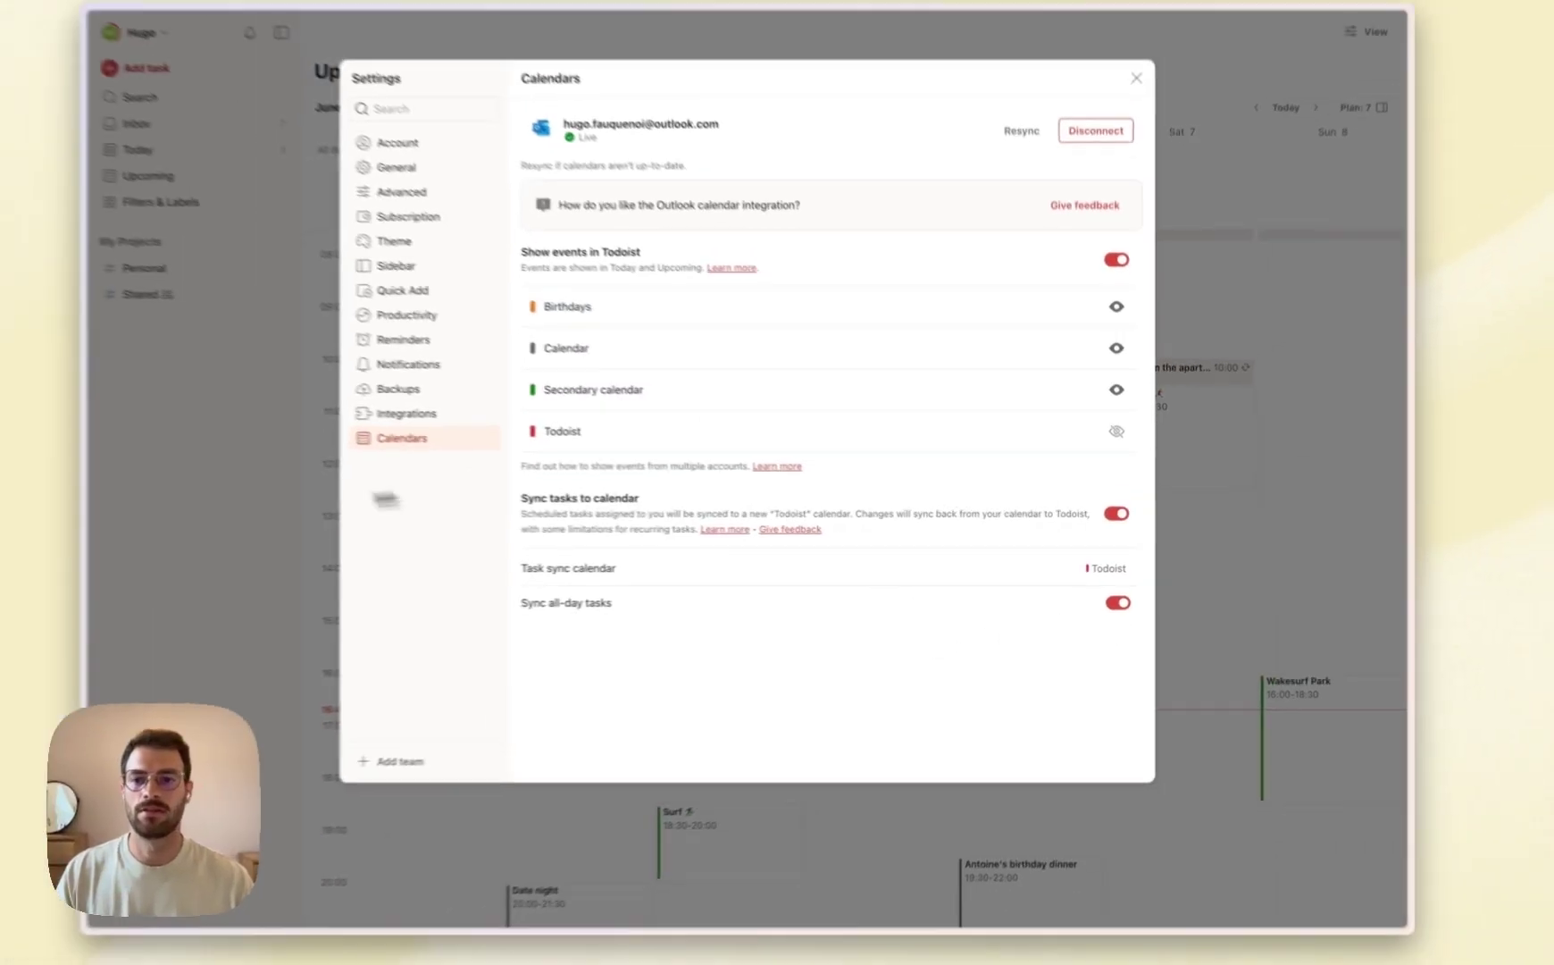
{"action": "left_click", "coordinate": [50, 510]}
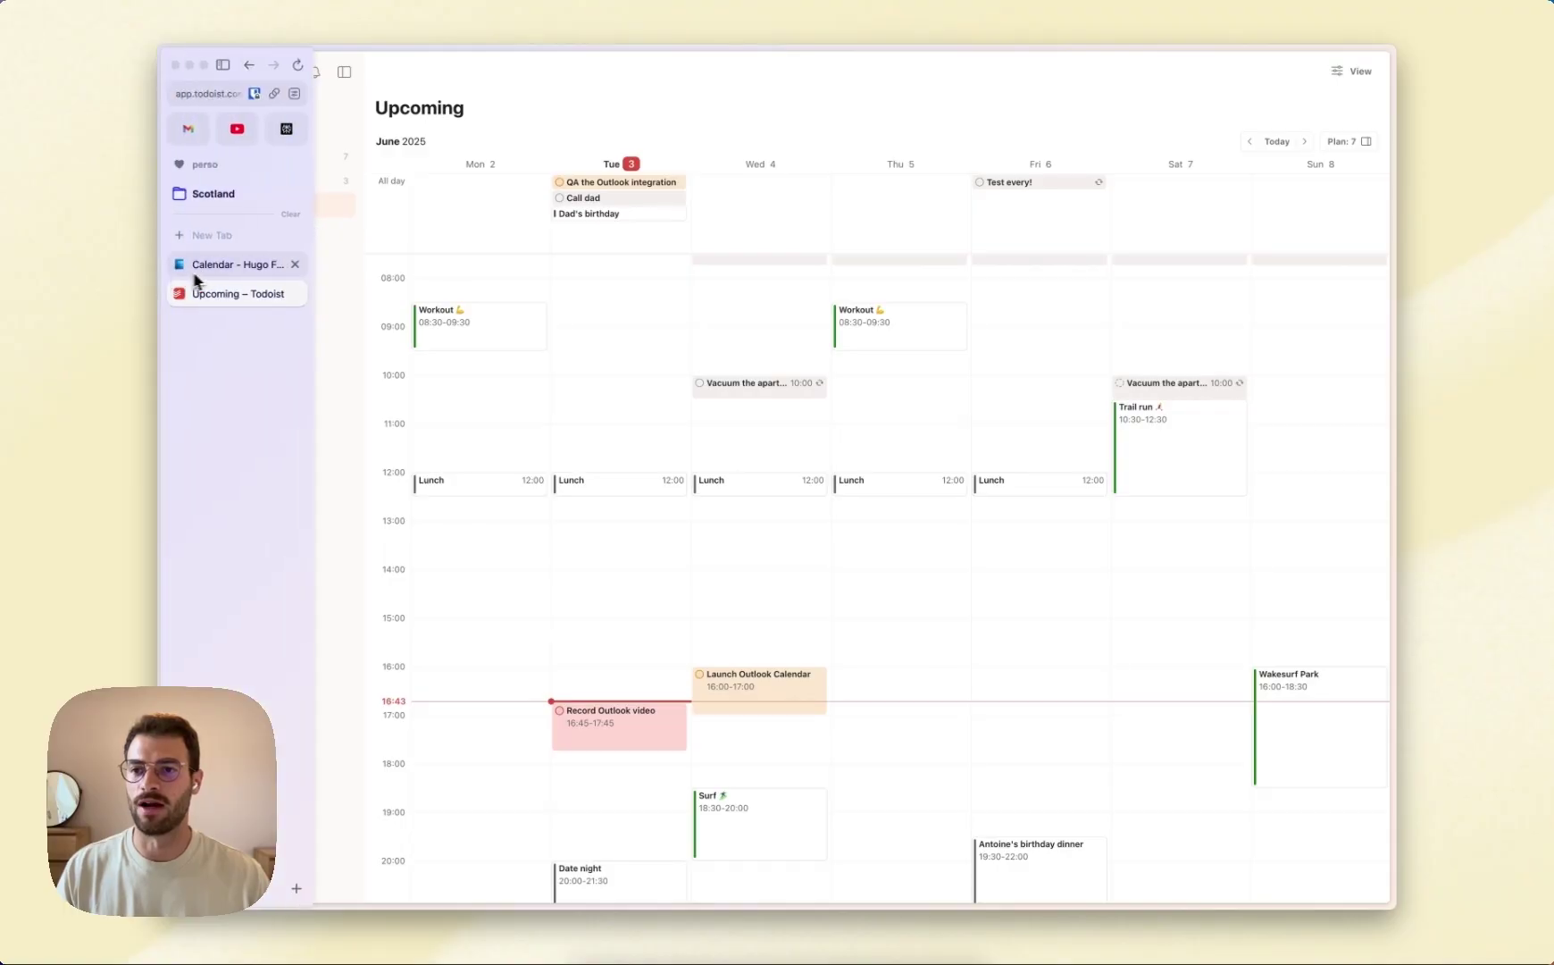
Dock Outlook beside Todoist in split view and enable the Todoist calendar under My calendars
{"action": "left_click", "coordinate": [210, 268]}
{"action": "left_click_drag", "start_coordinate": [210, 270], "coordinate": [262, 298]}
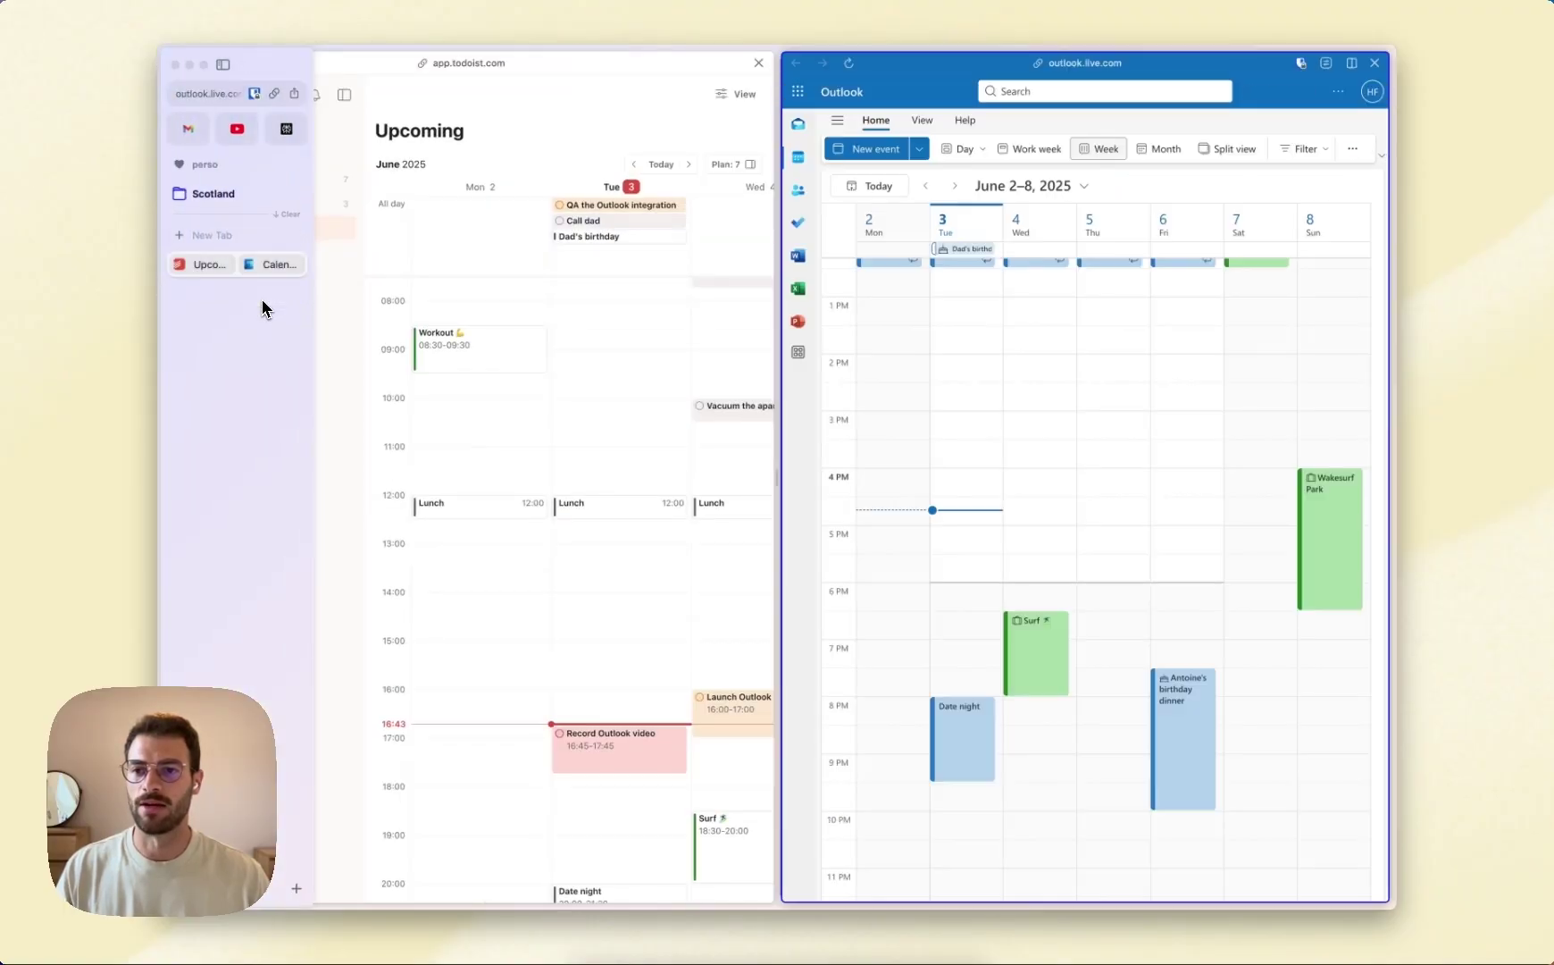
{"action": "left_click", "coordinate": [837, 119]}
{"action": "left_click", "coordinate": [865, 485]}
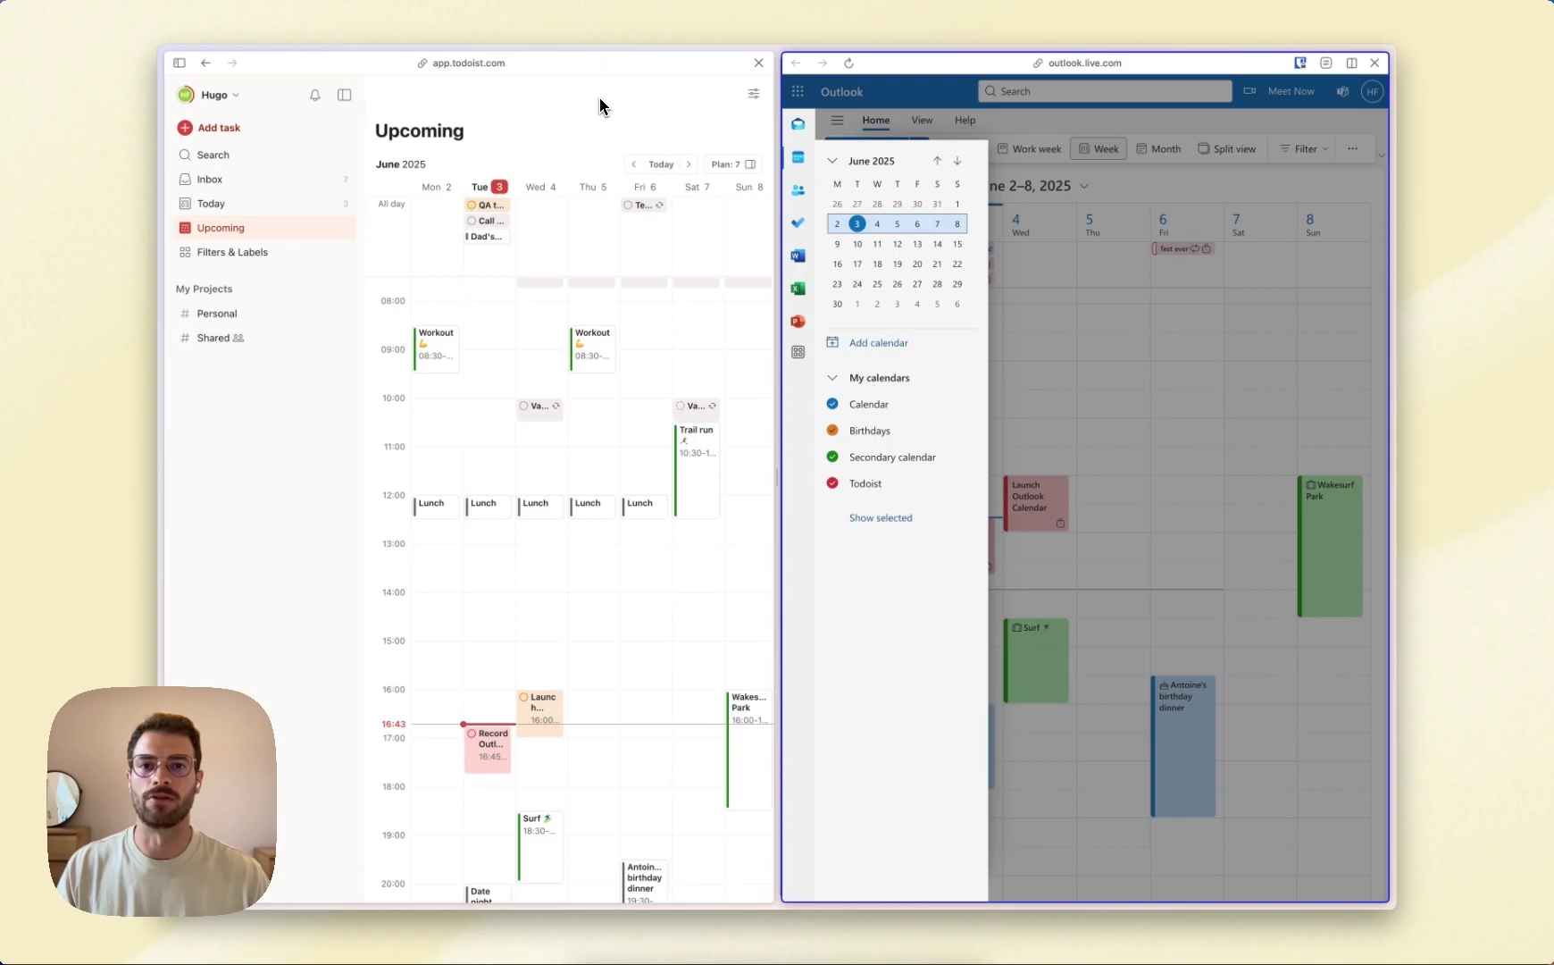
{"action": "left_click", "coordinate": [1090, 407]}
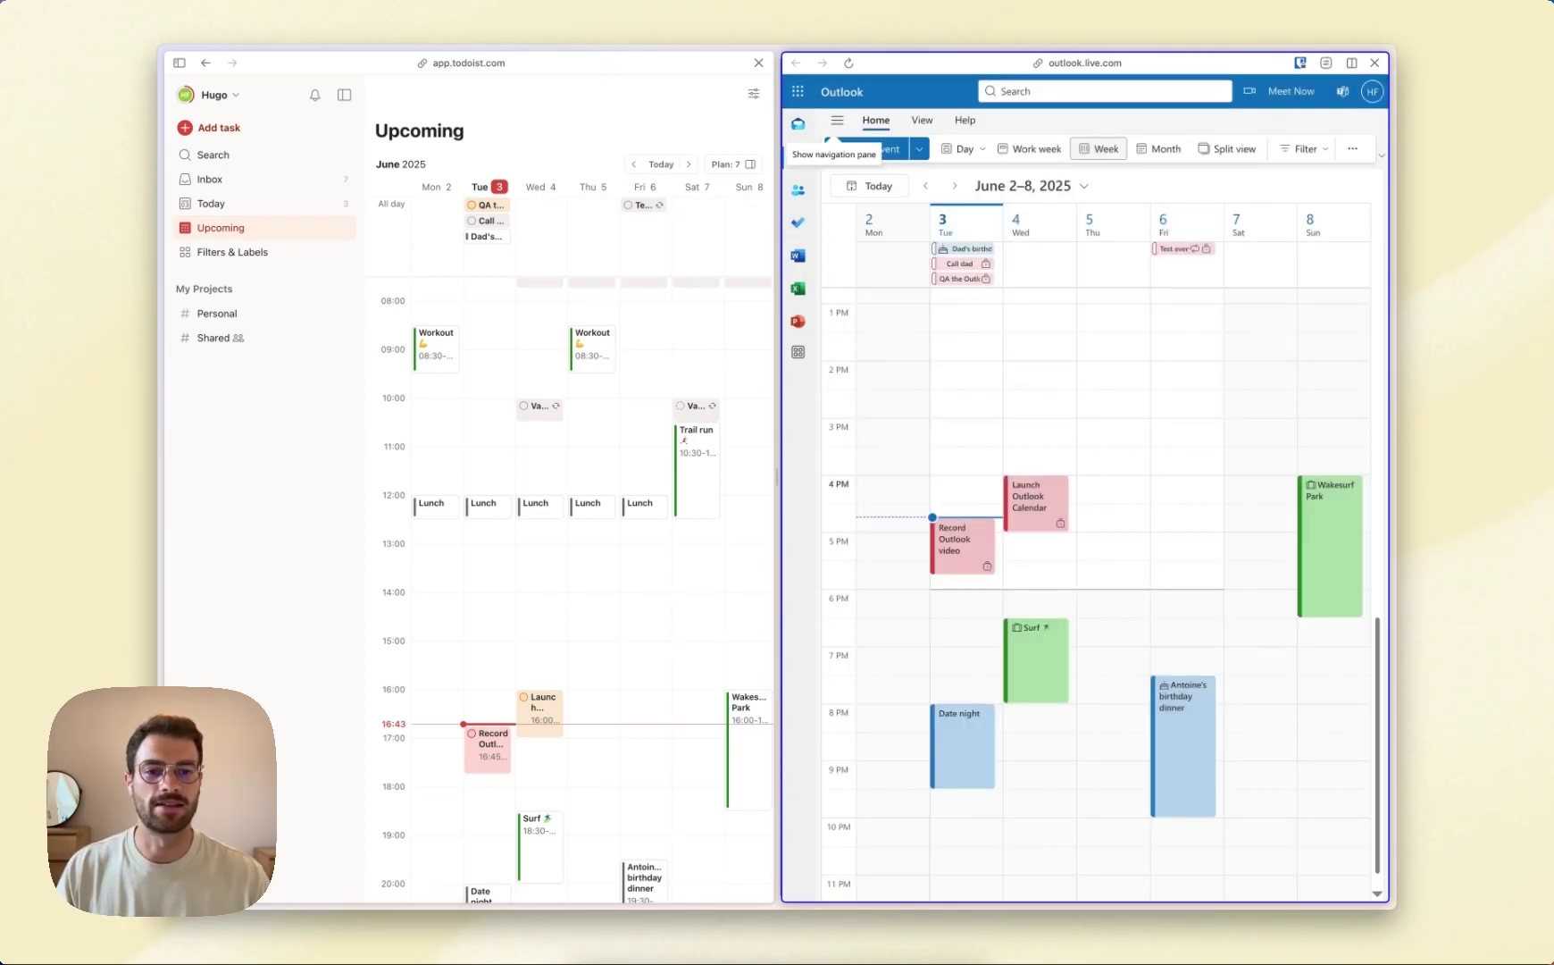
{"action": "scroll", "coordinate": [697, 589], "scroll_direction": "down", "scroll_amount": 4}
{"action": "scroll", "coordinate": [1069, 438], "scroll_direction": "up", "scroll_amount": 1}
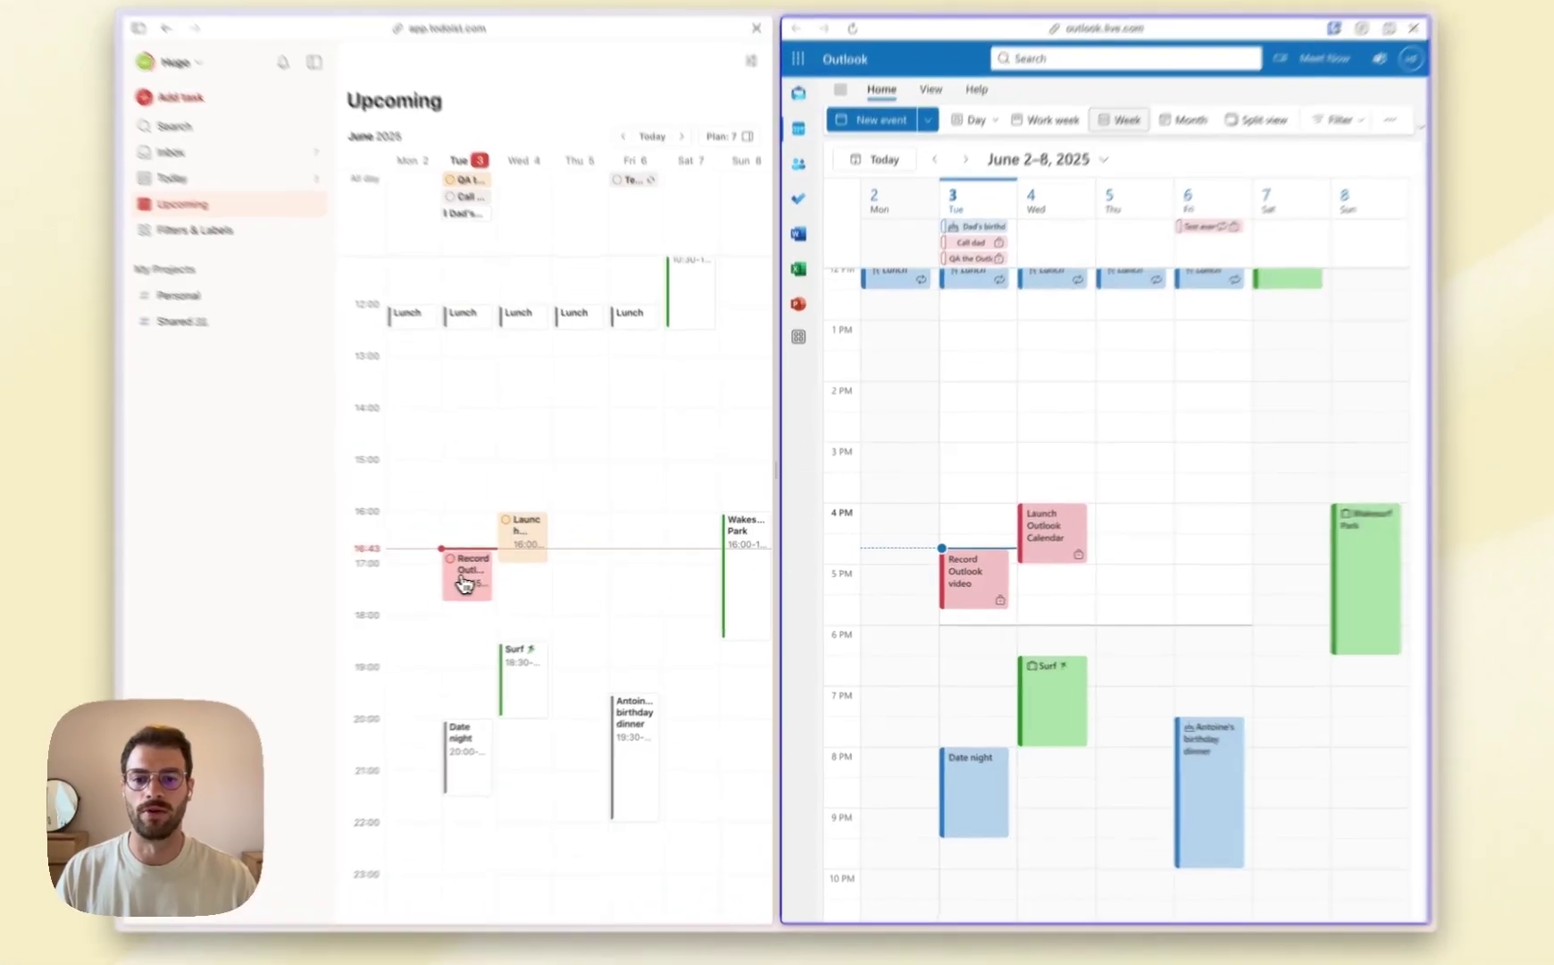
Drag Outlook's Record Outlook video event to 6:15 PM so Todoist shows 18:15
{"action": "mouse_move", "coordinate": [494, 588]}
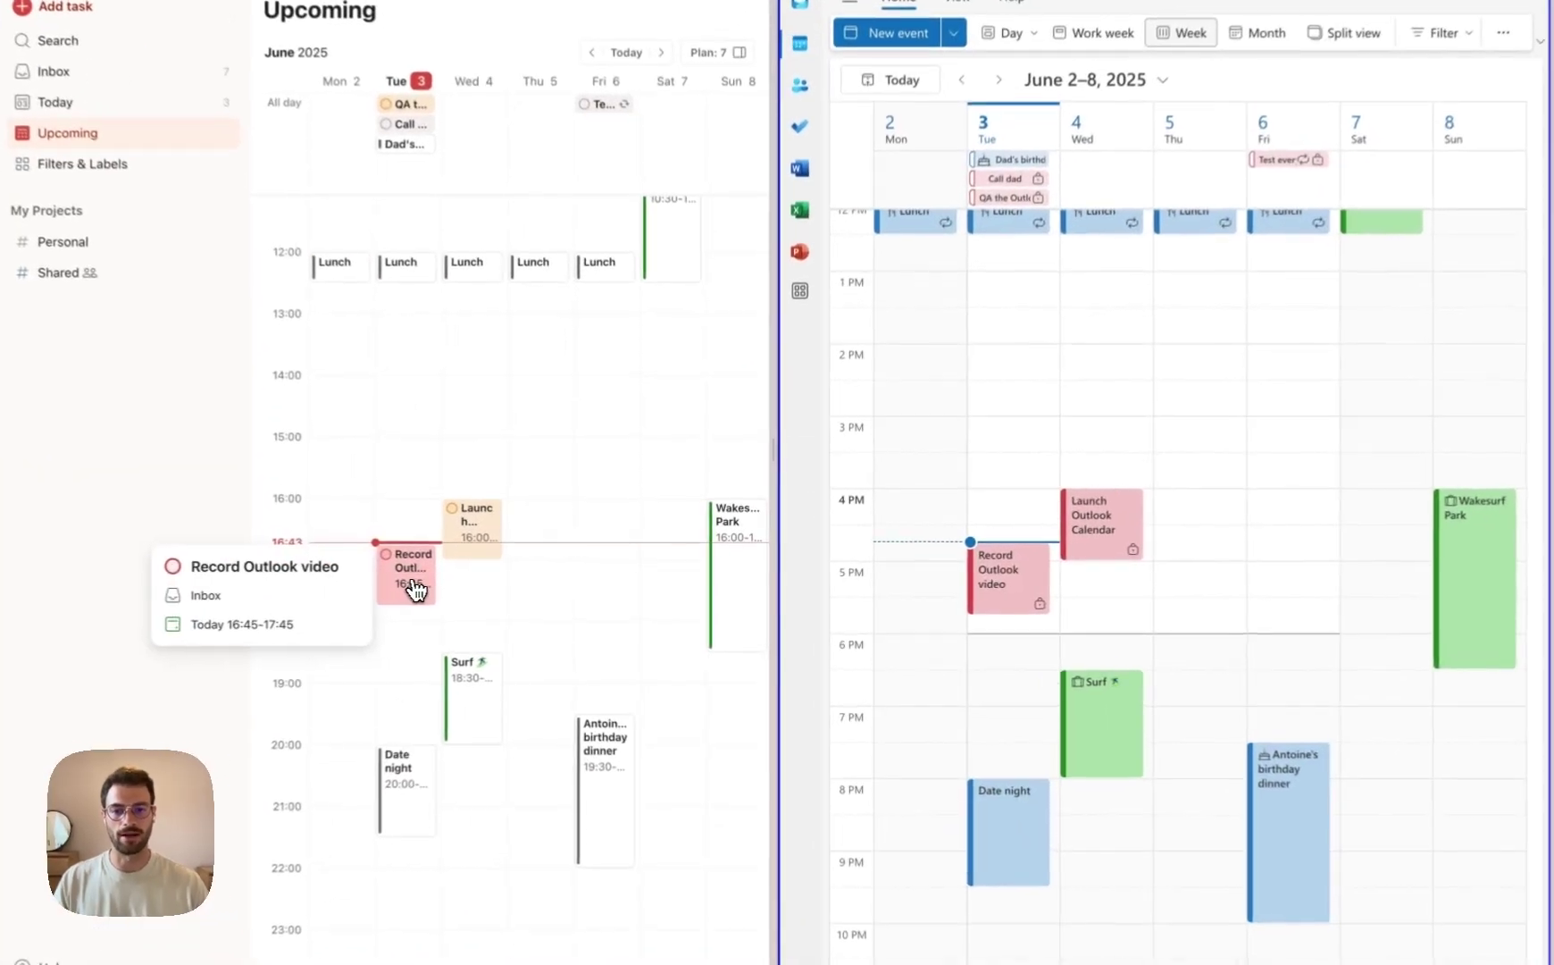
{"action": "left_click", "coordinate": [1002, 585]}
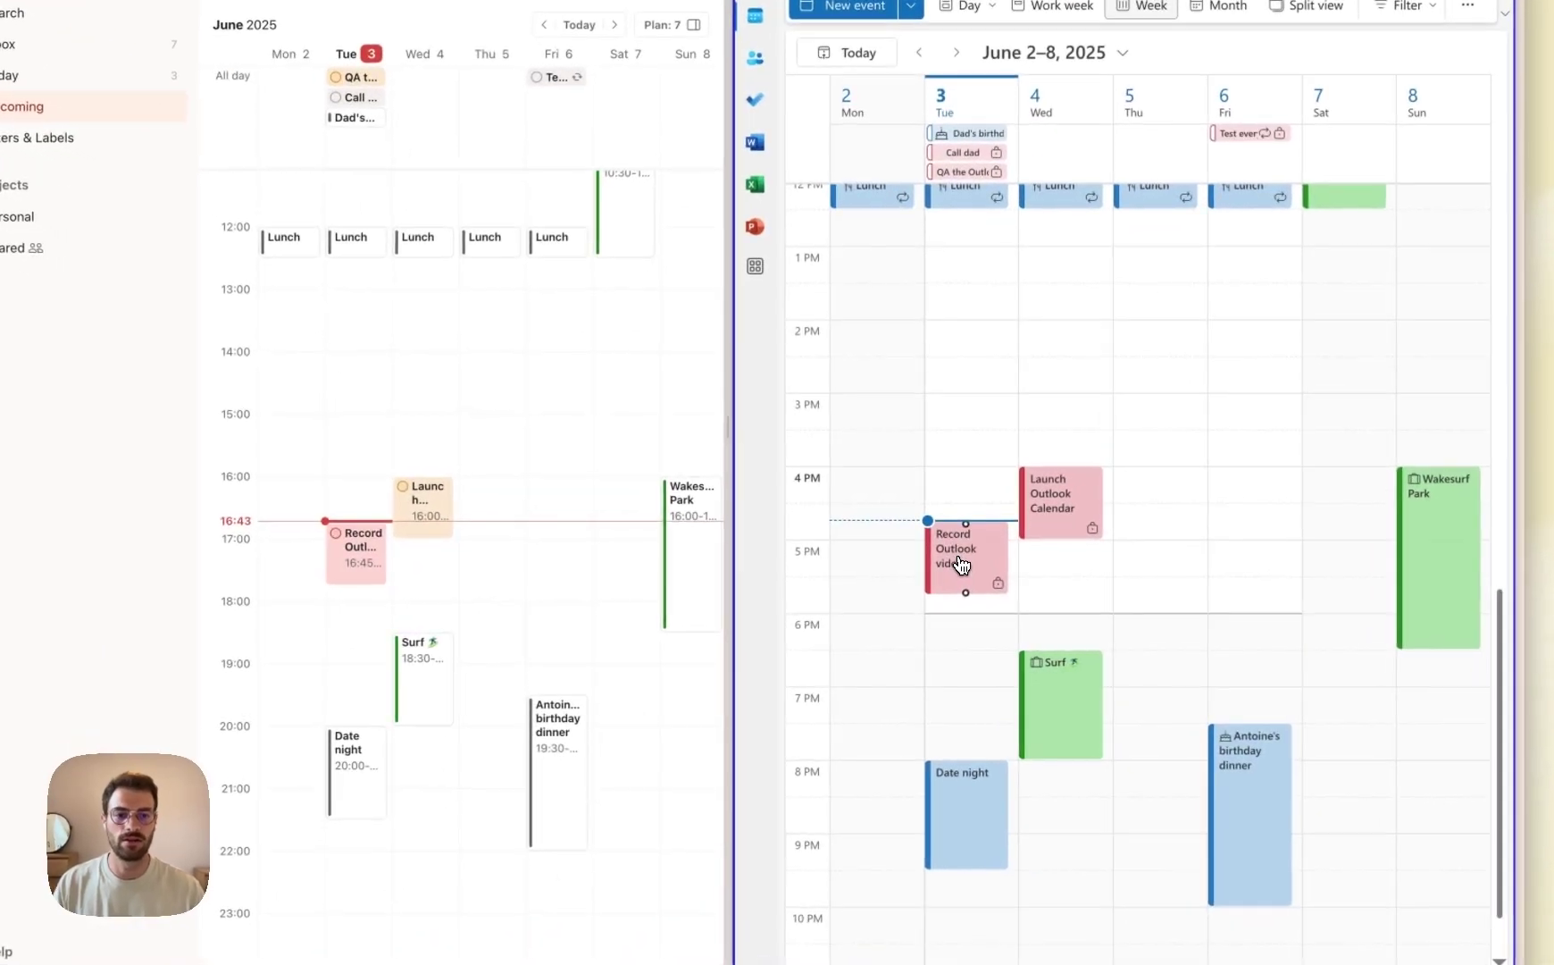
{"action": "left_click_drag", "start_coordinate": [960, 565], "coordinate": [961, 681]}
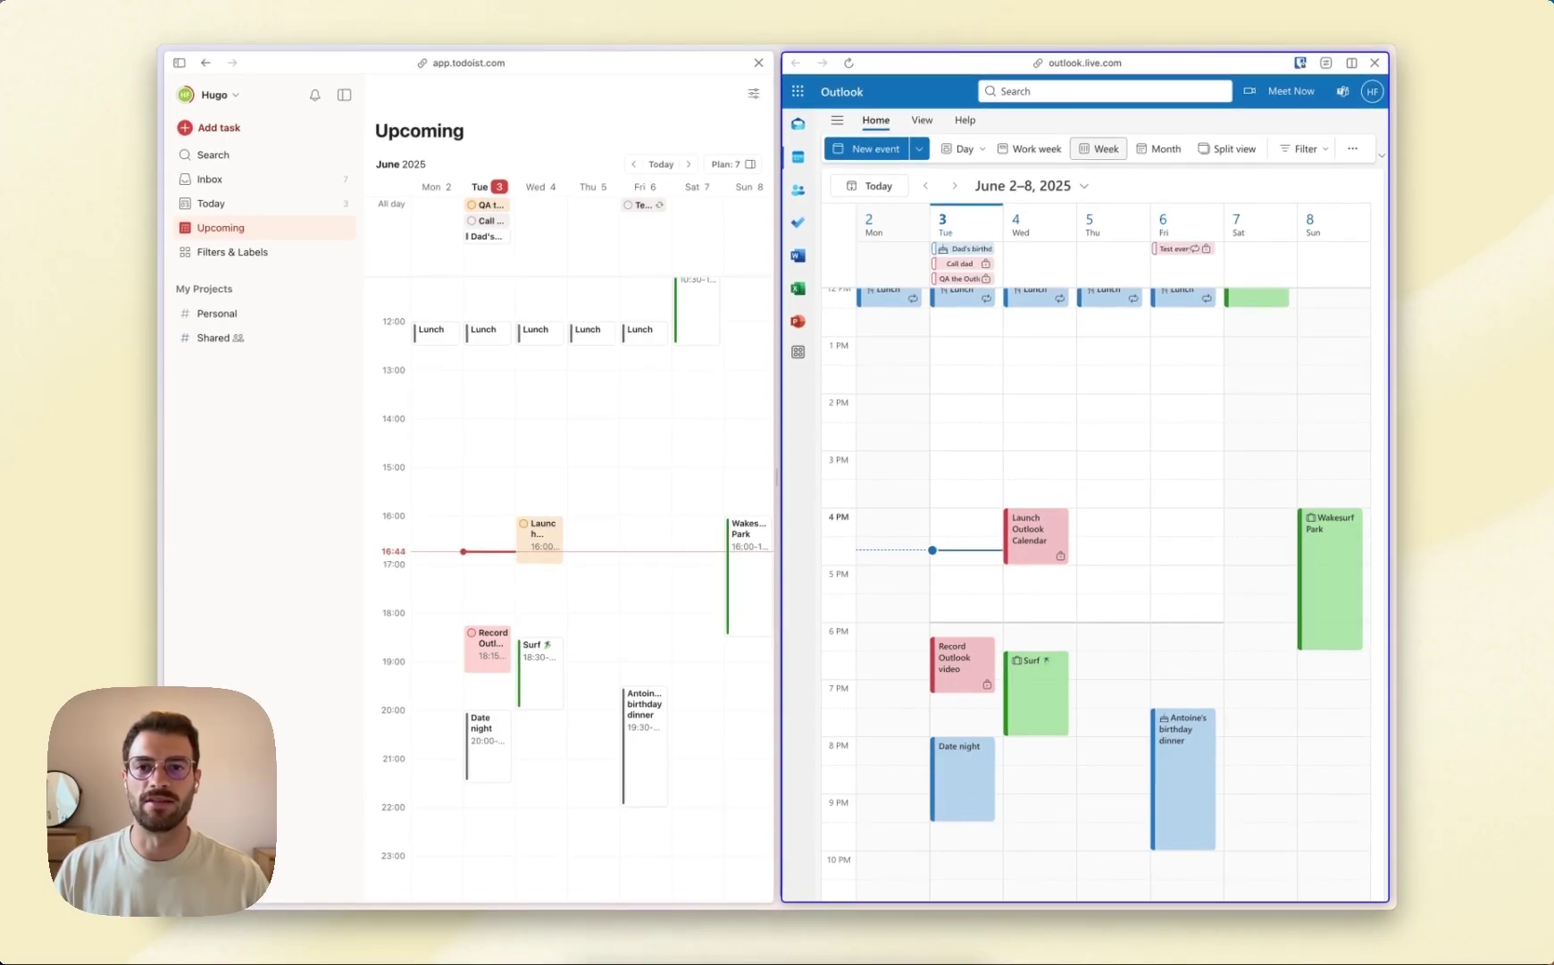
Move Call dad to Tuesday 5:00–5:30 PM in Outlook and mark it complete in Todoist
{"action": "left_click", "coordinate": [963, 266]}
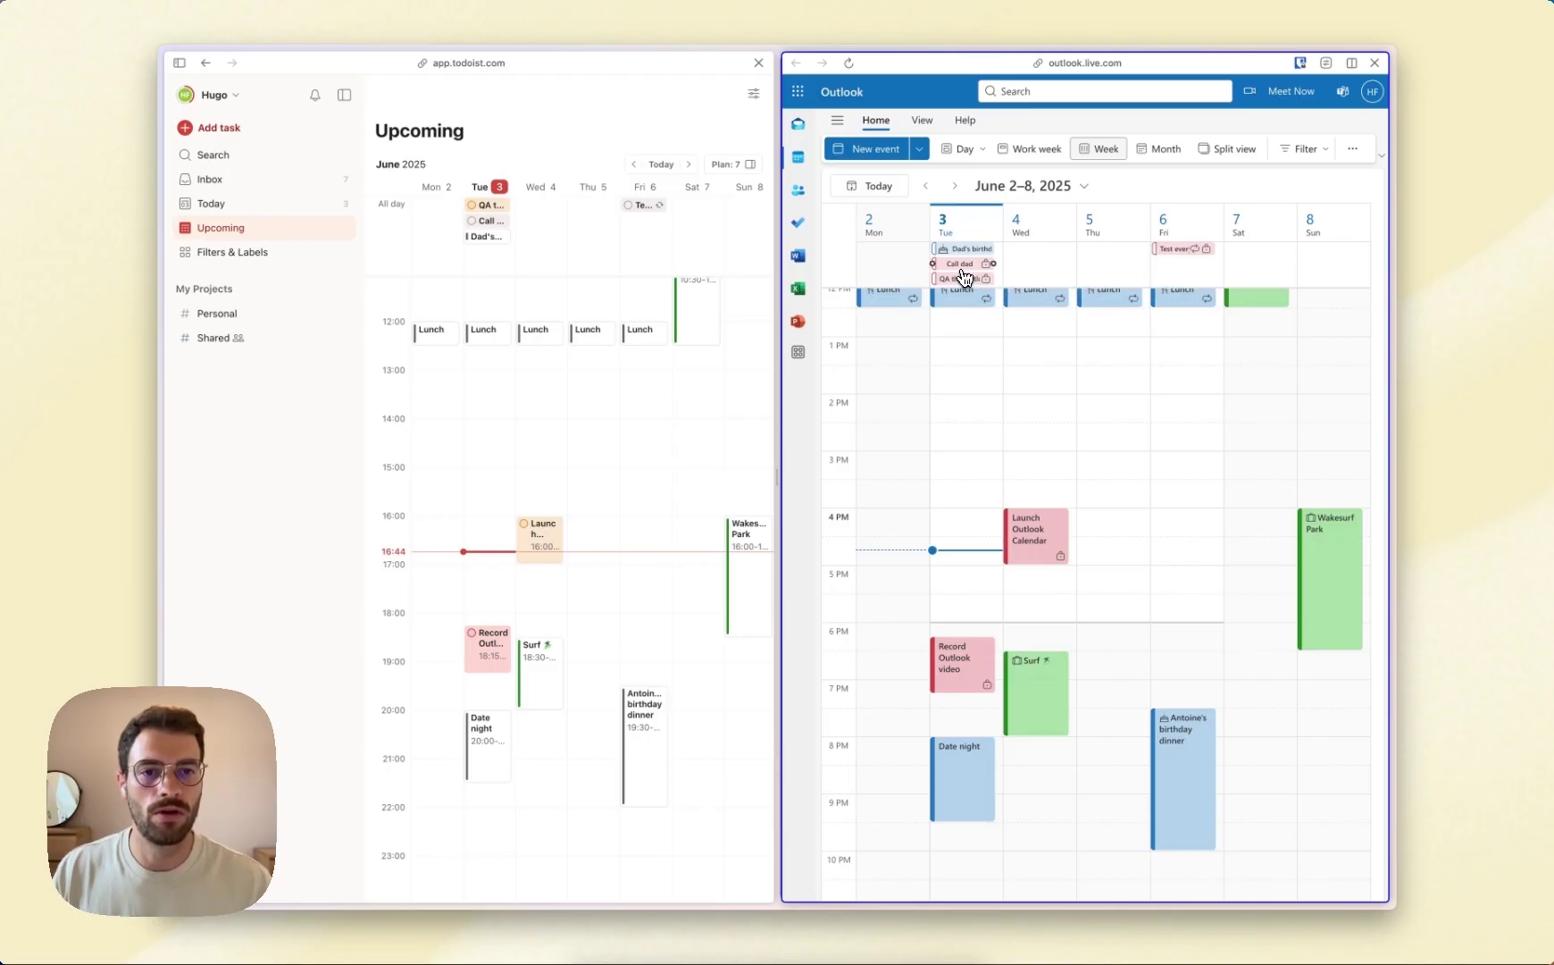
{"action": "left_click_drag", "start_coordinate": [965, 277], "coordinate": [958, 569]}
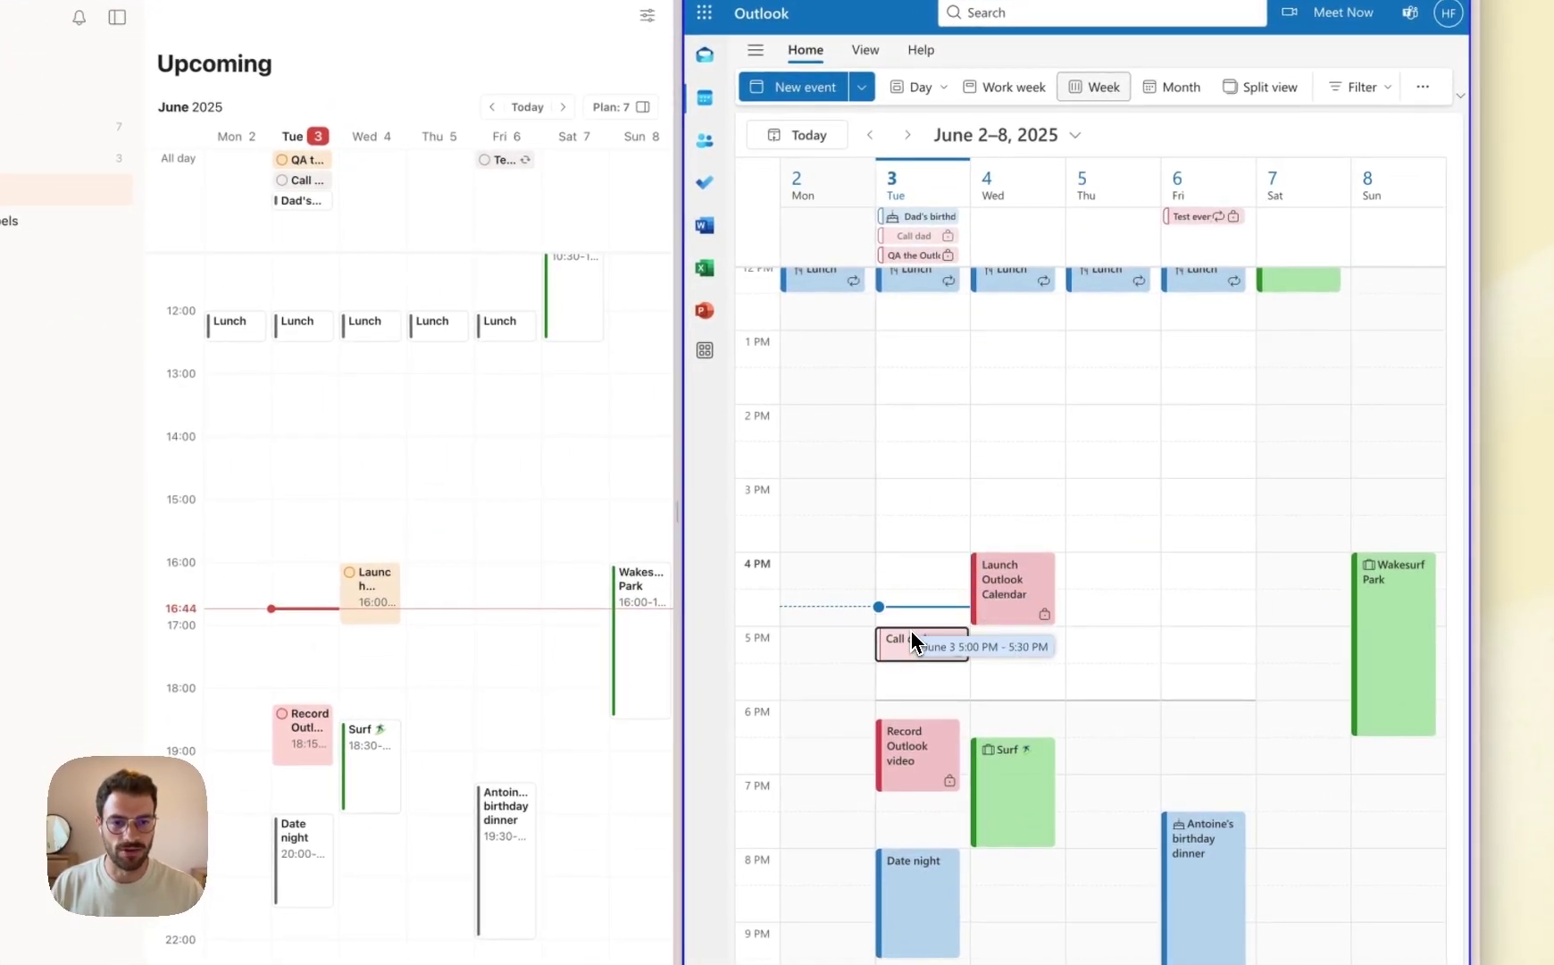
{"action": "left_click_drag", "start_coordinate": [912, 630], "coordinate": [915, 642]}
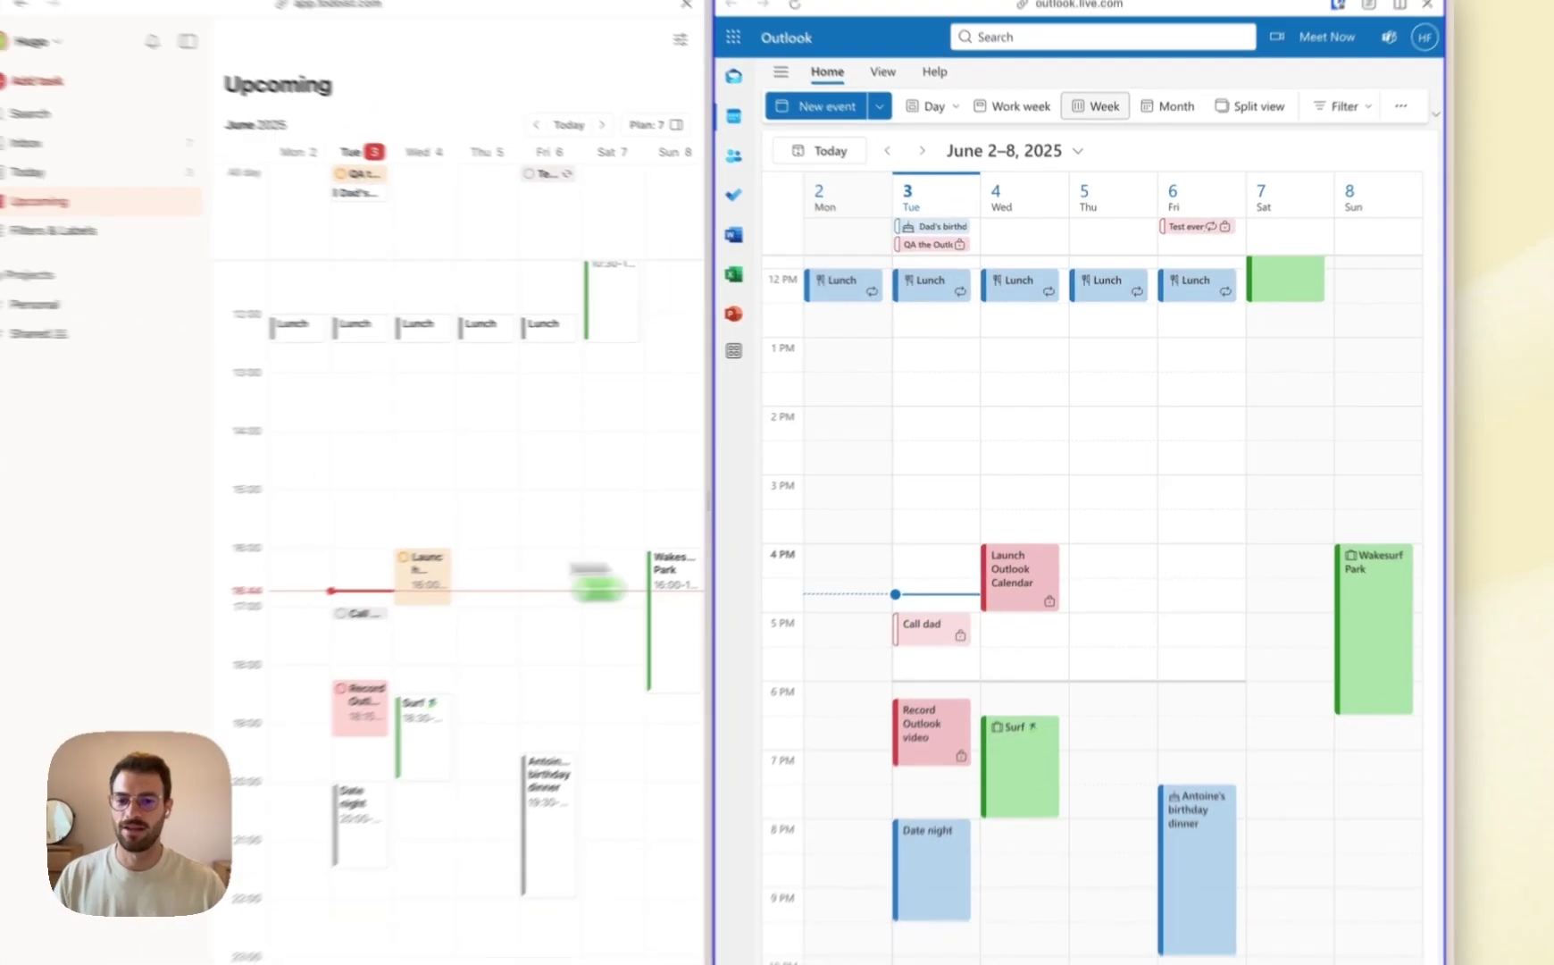
{"action": "mouse_move", "coordinate": [375, 616]}
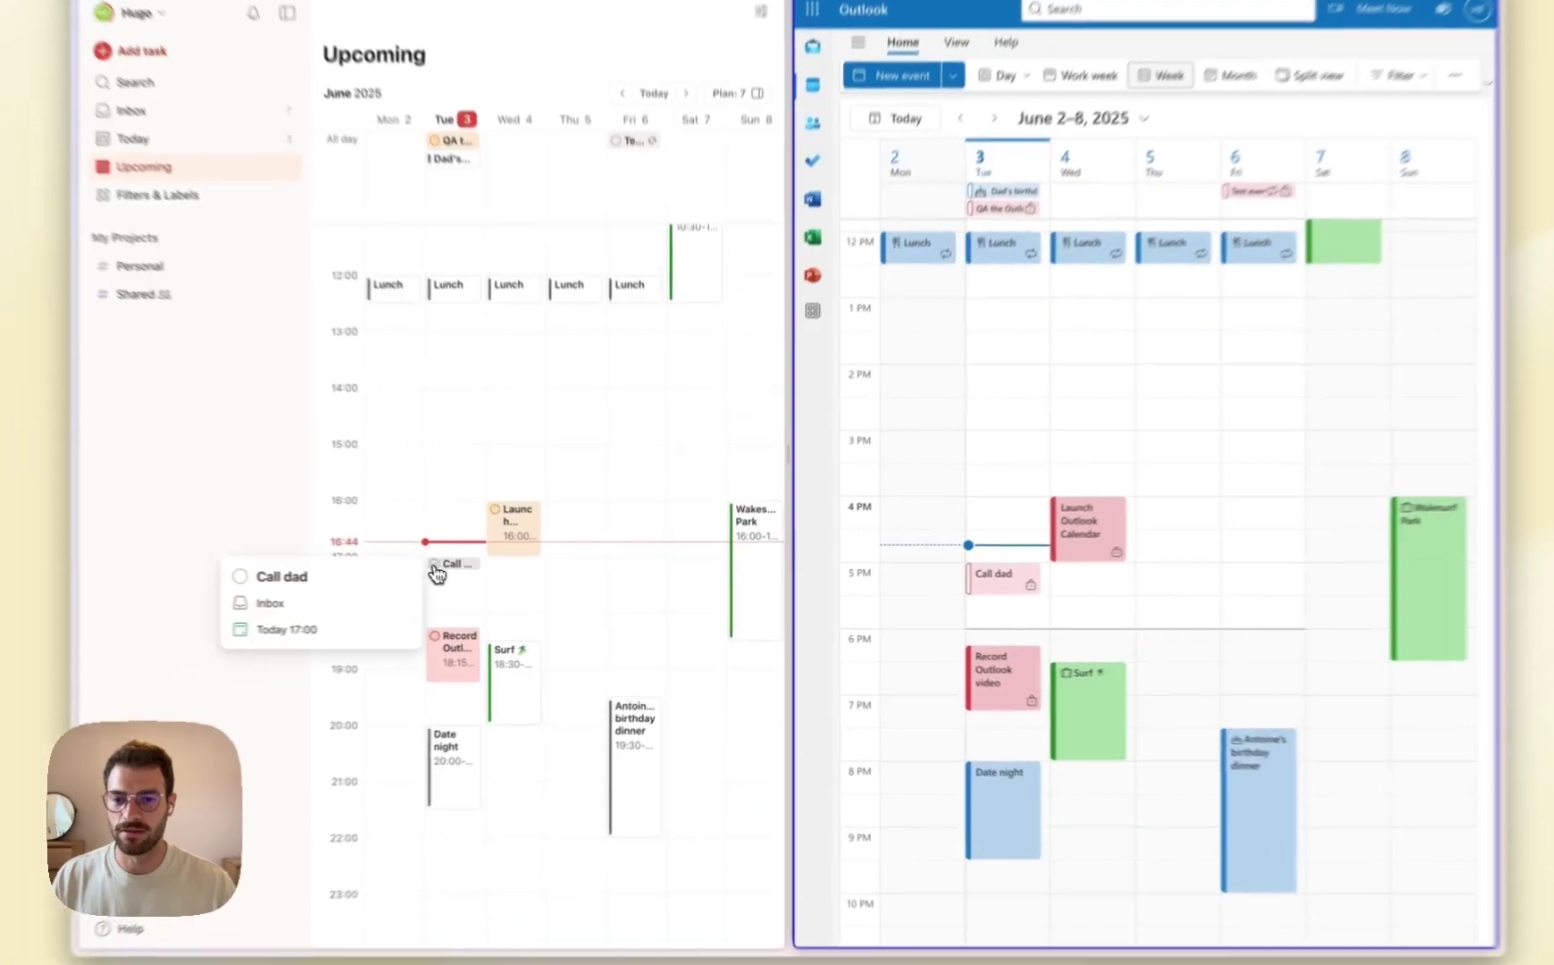
{"action": "left_click", "coordinate": [435, 565]}
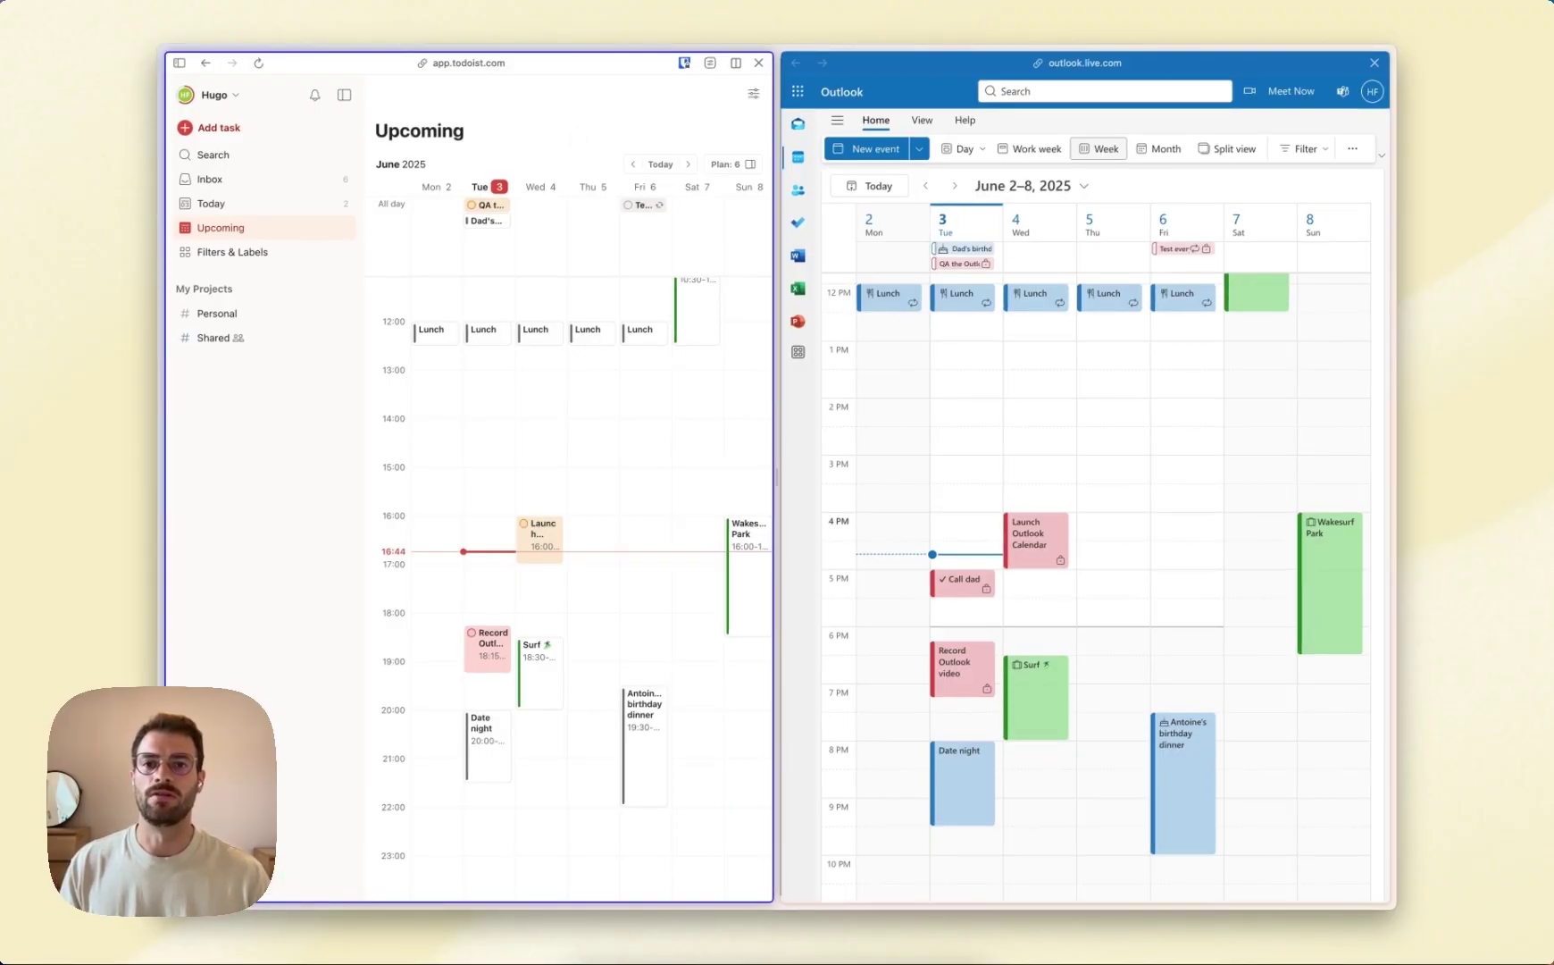
Move Wednesday's recurring Vacuum event from 10 AM to 11:00 AM and show its Edit options
{"action": "scroll", "coordinate": [1098, 446], "scroll_direction": "up", "scroll_amount": 2}
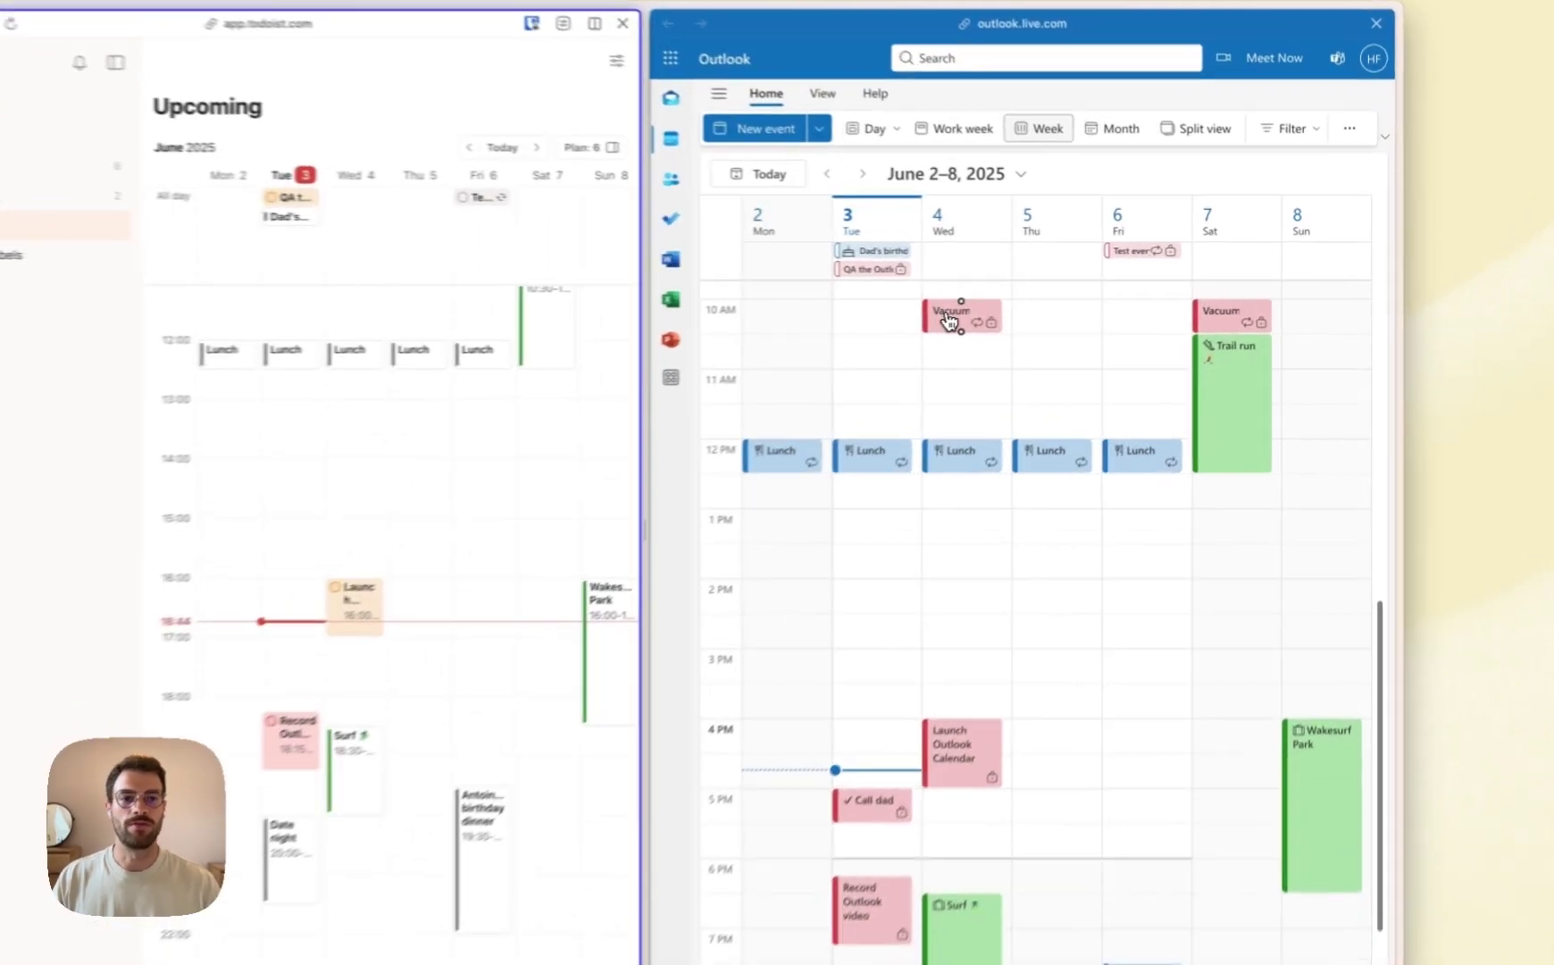
{"action": "left_click_drag", "start_coordinate": [1028, 307], "coordinate": [1026, 367]}
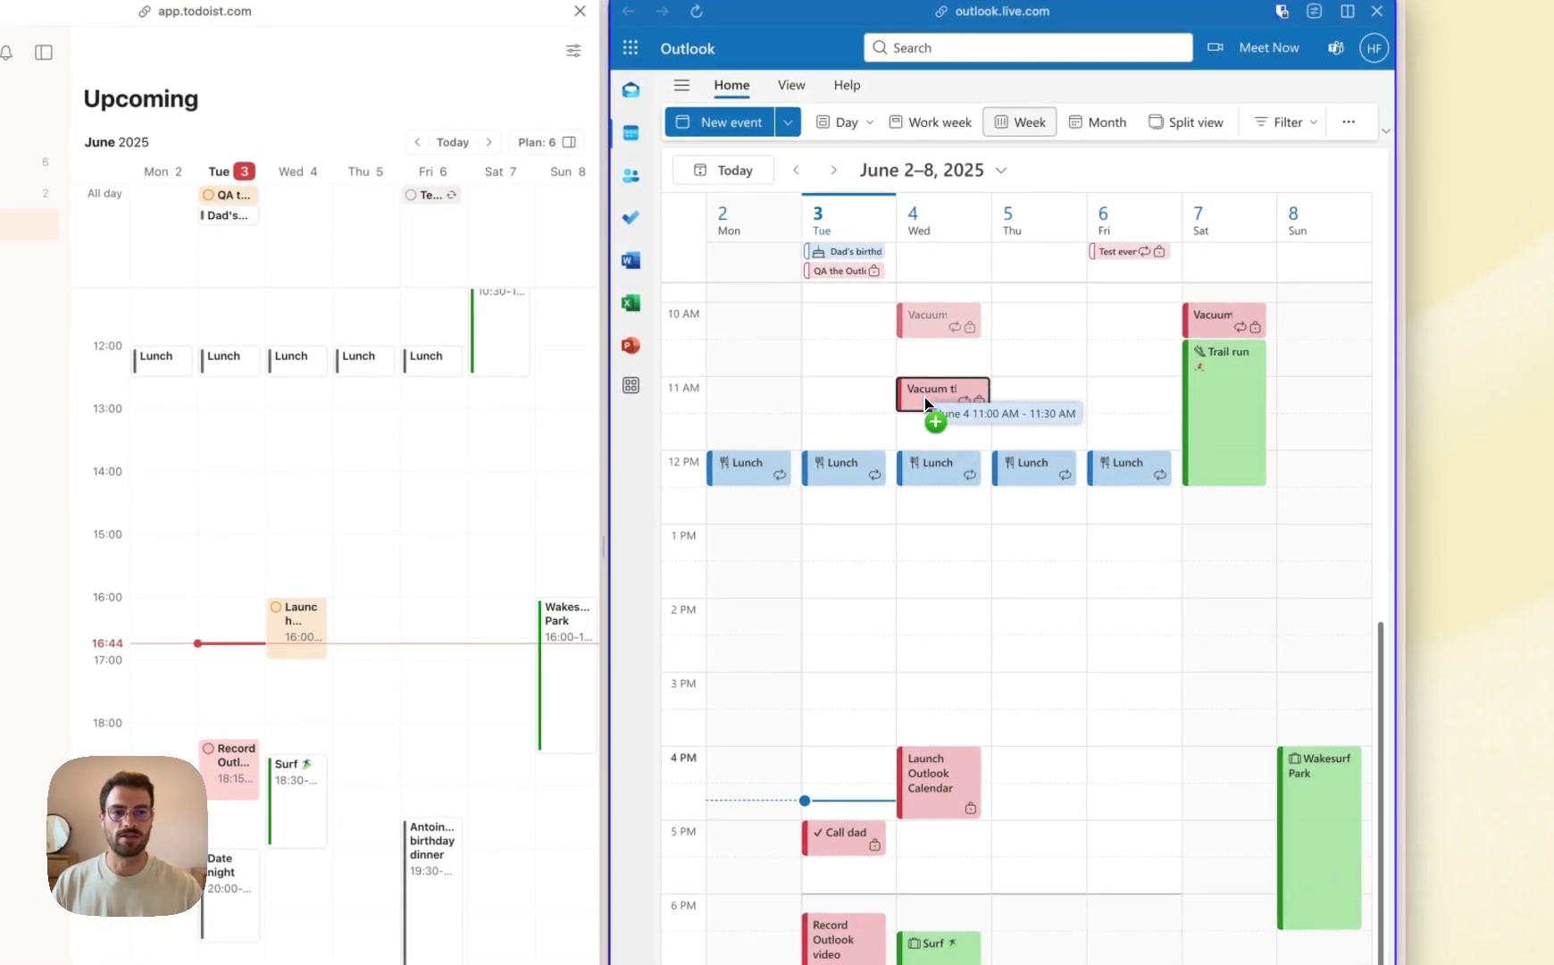
{"action": "left_click_drag", "start_coordinate": [925, 403], "coordinate": [920, 401]}
{"action": "left_click", "coordinate": [913, 398]}
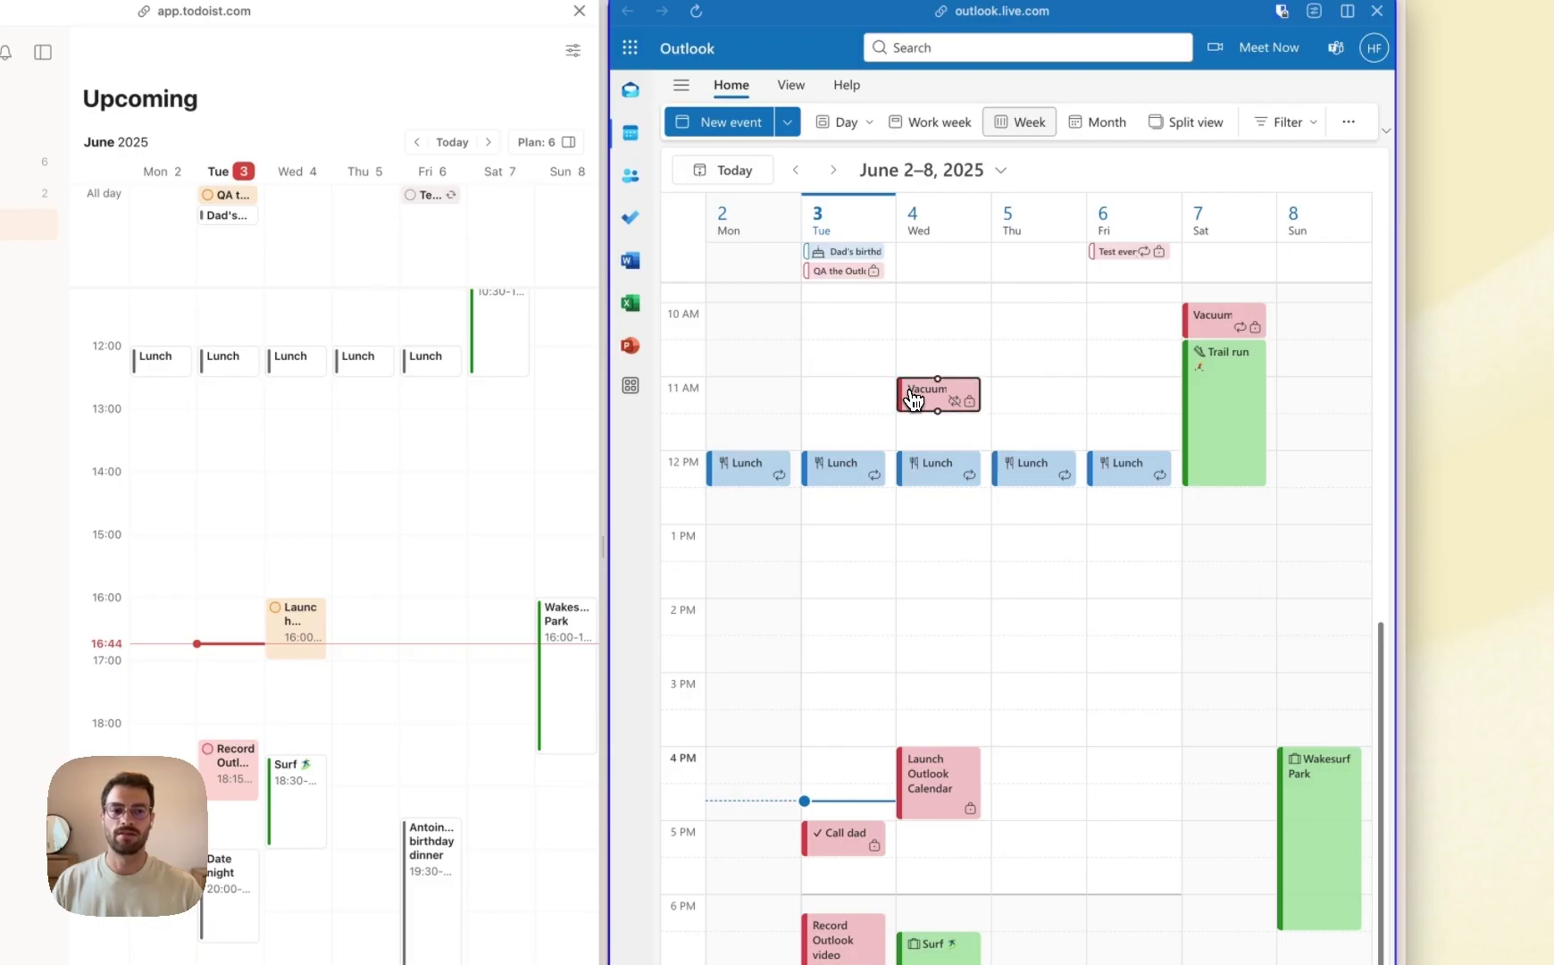
{"action": "right_click", "coordinate": [913, 397]}
{"action": "mouse_move", "coordinate": [953, 407]}
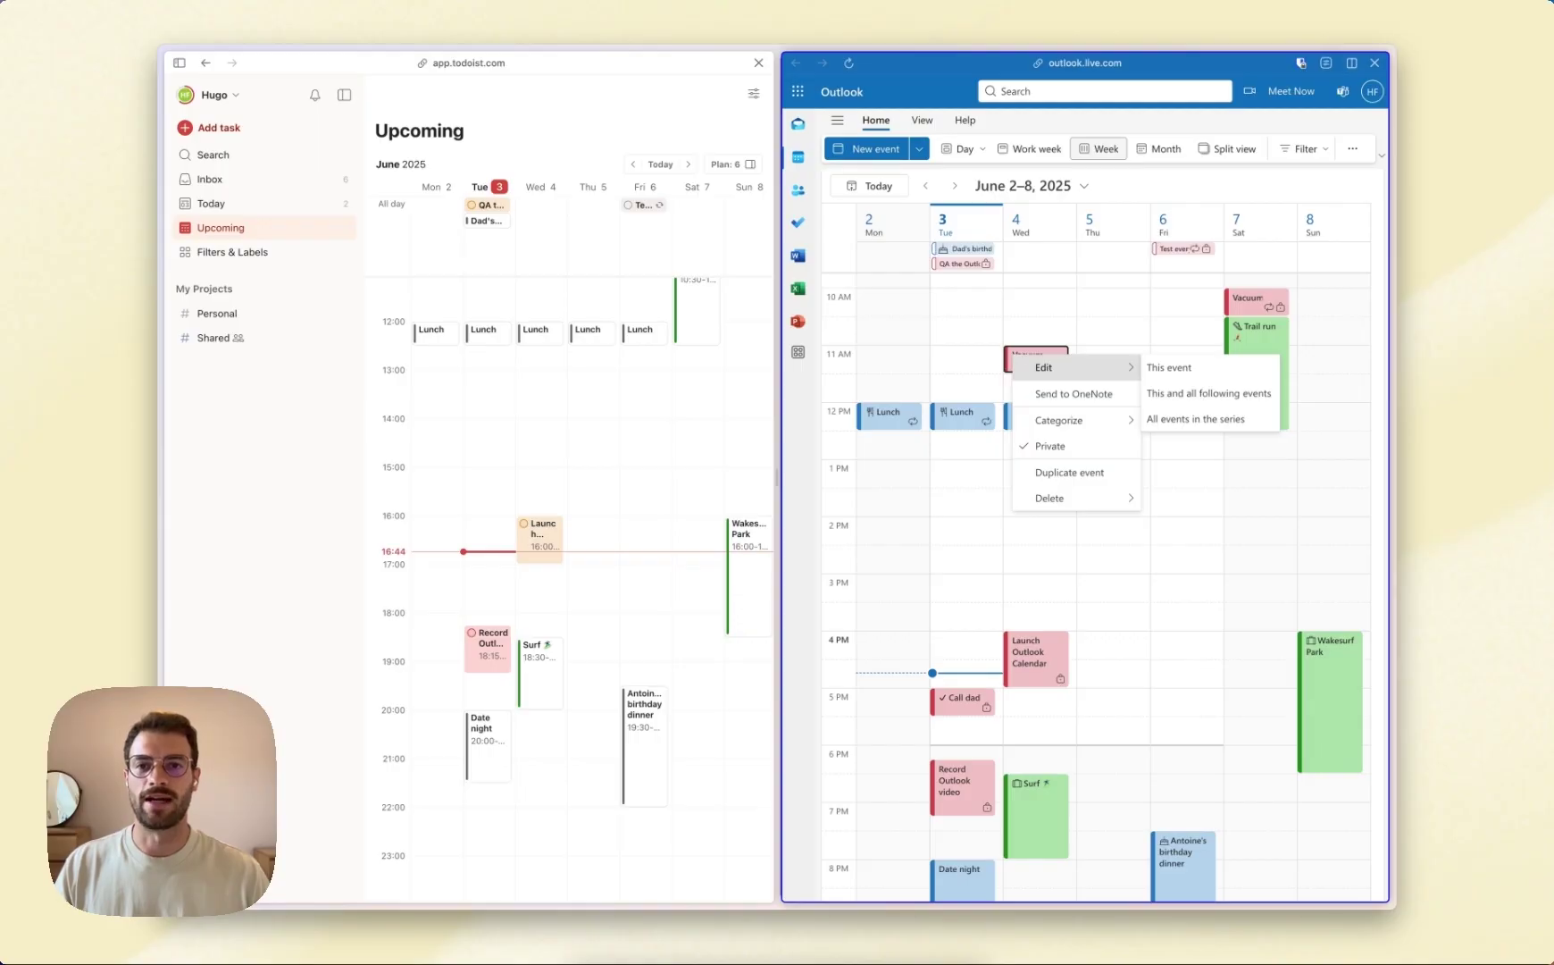
Dismiss the stray quick-add form in Todoist and go to Settings > Calendars
{"action": "left_click", "coordinate": [635, 409]}
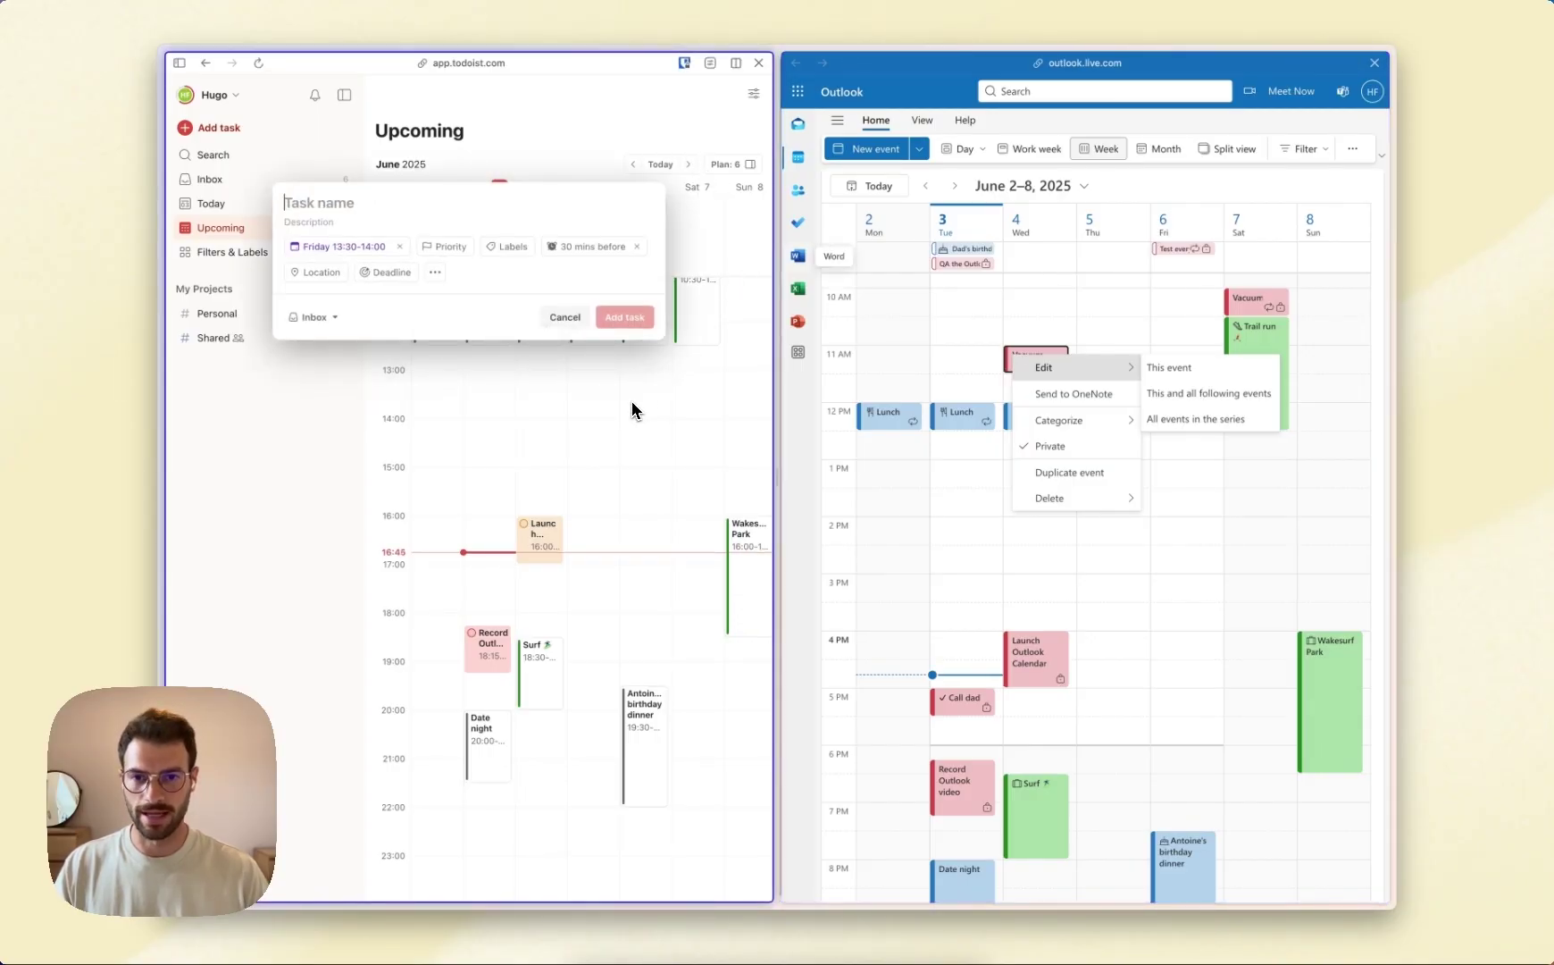
{"action": "key", "text": "Escape"}
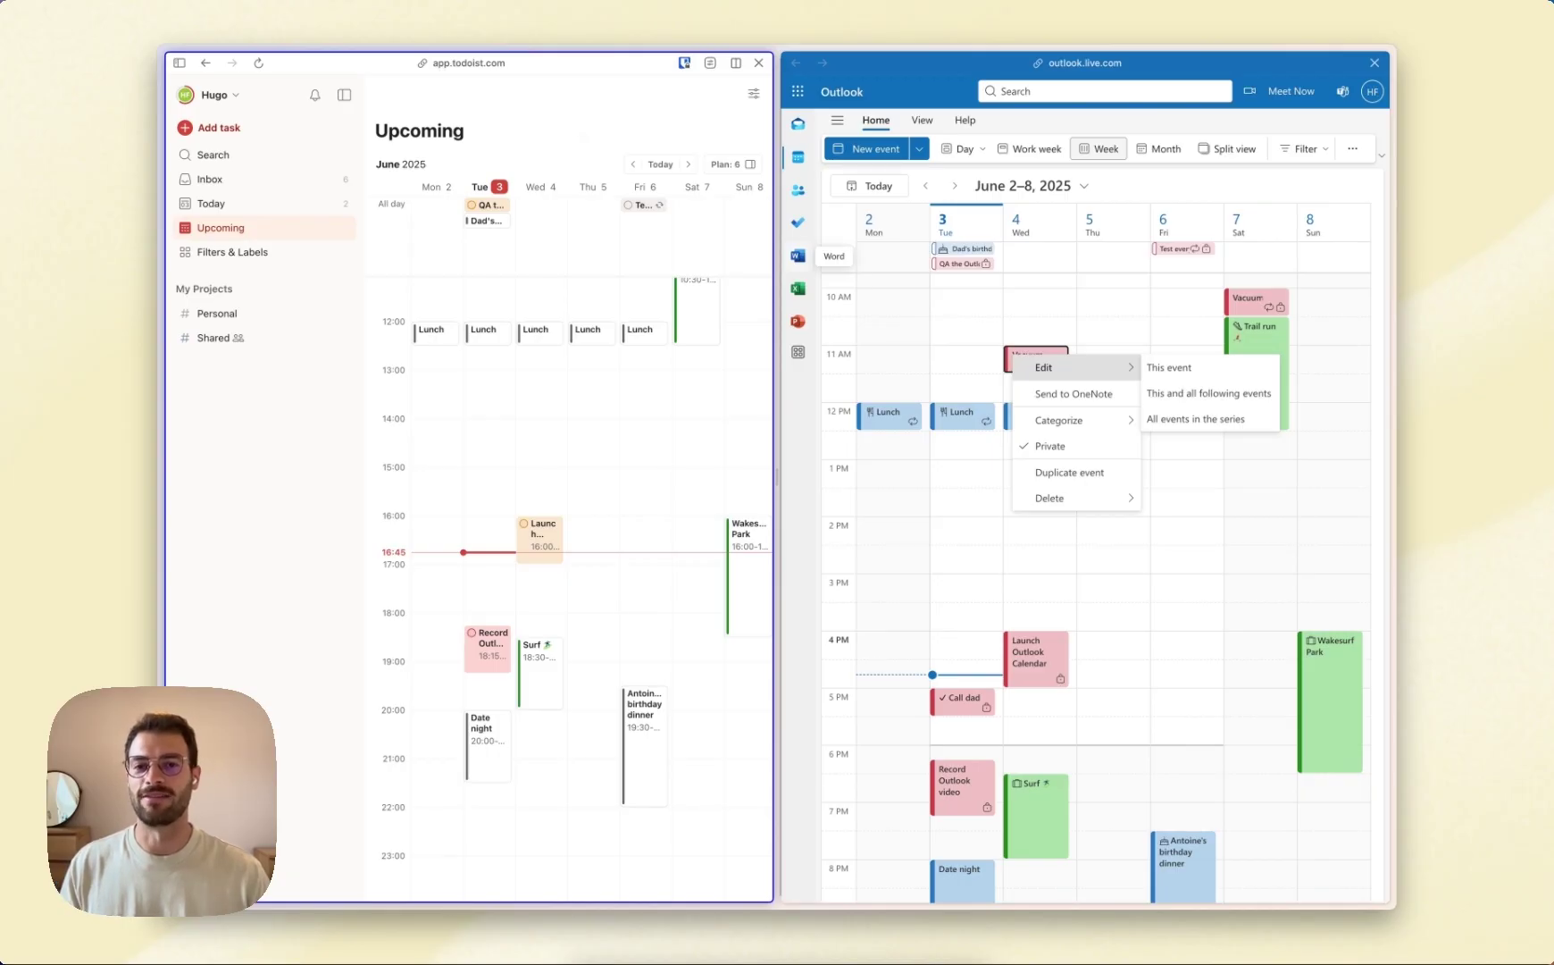
{"action": "left_click", "coordinate": [226, 96]}
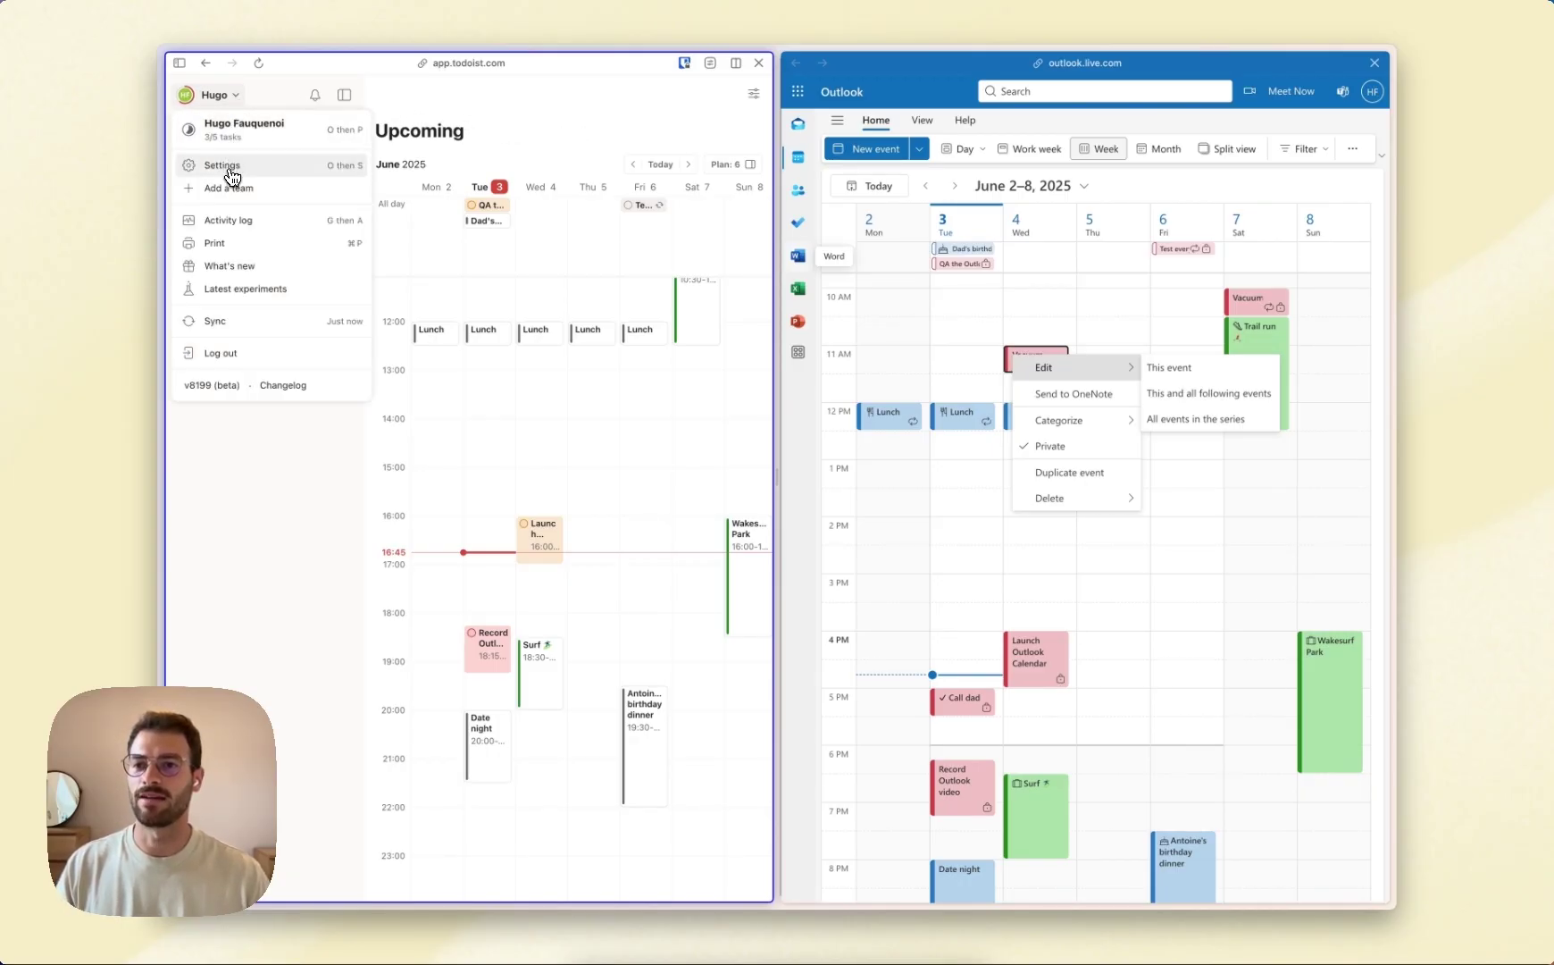
{"action": "left_click", "coordinate": [223, 166]}
{"action": "left_click", "coordinate": [250, 471]}
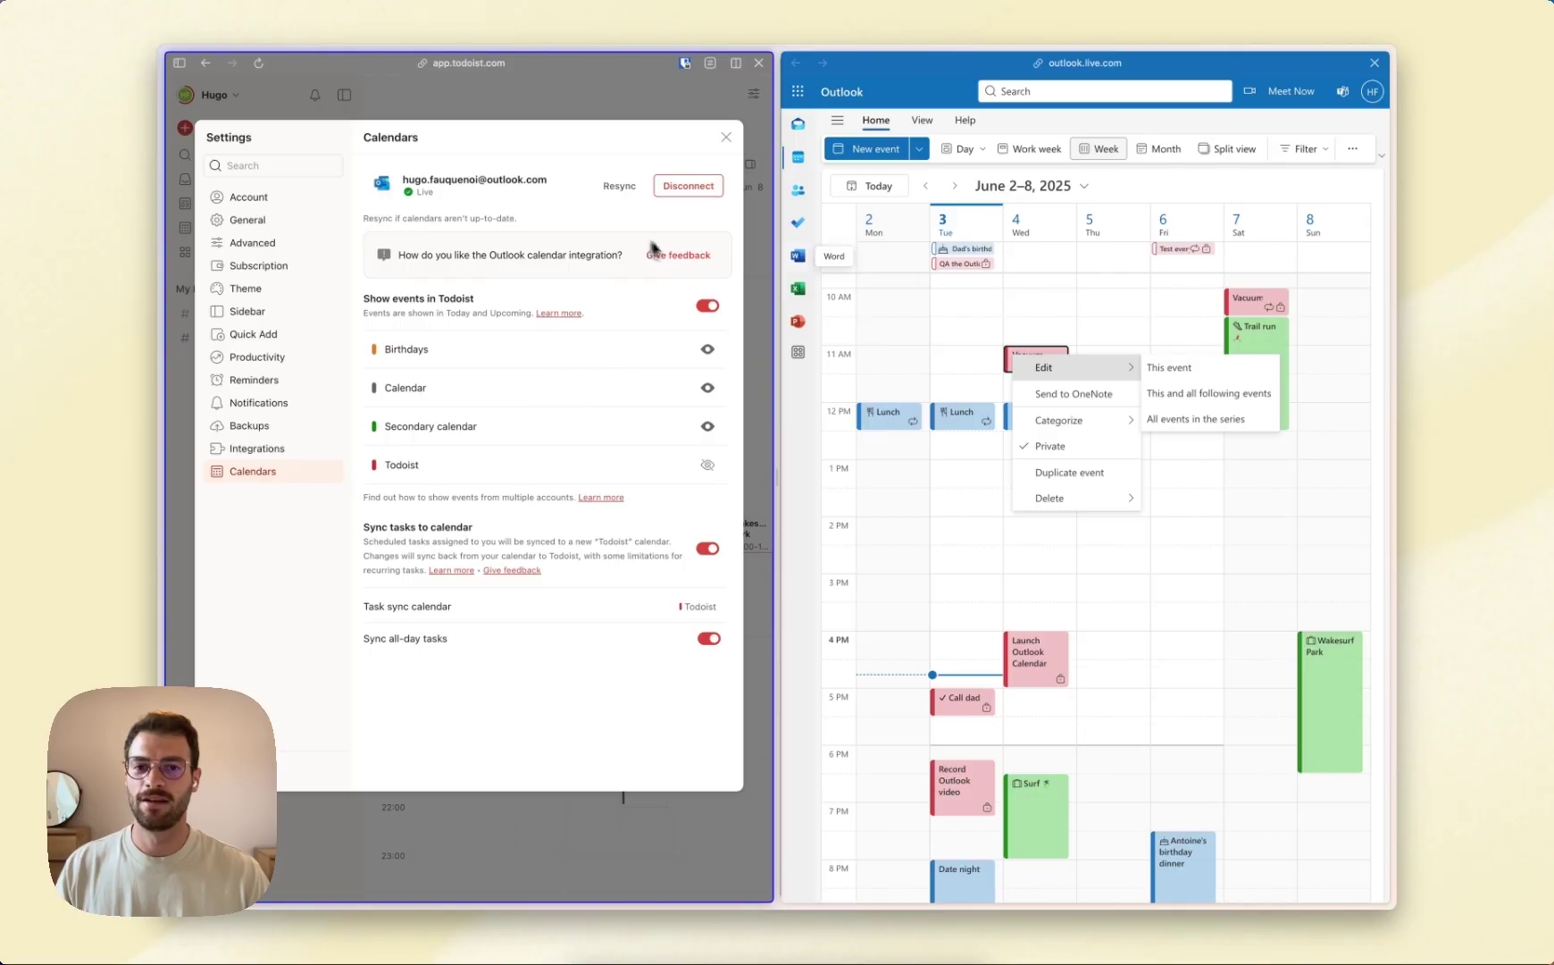